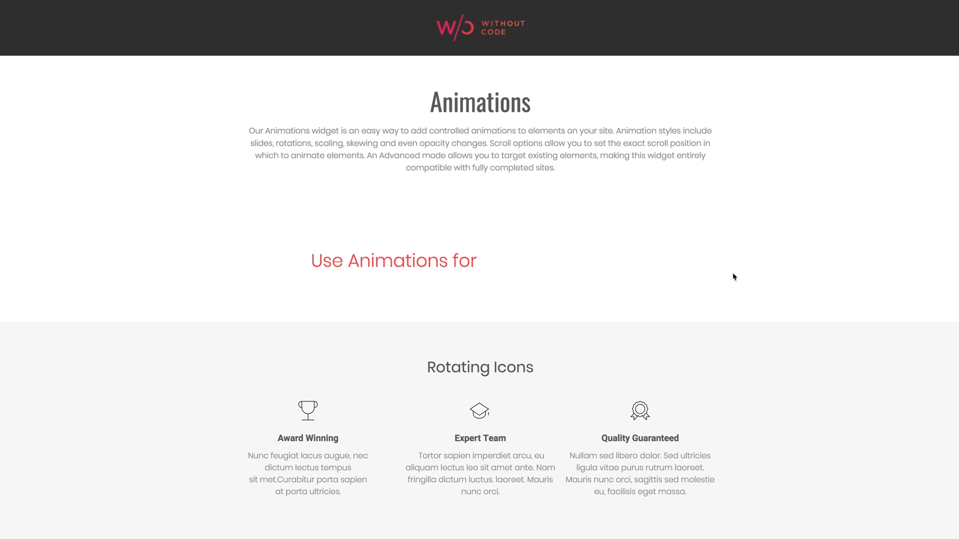
Scroll the Animations demo past Rotating Icons and Scaling Images to 'And much, much more!'.
scroll(751, 316, down, 3)
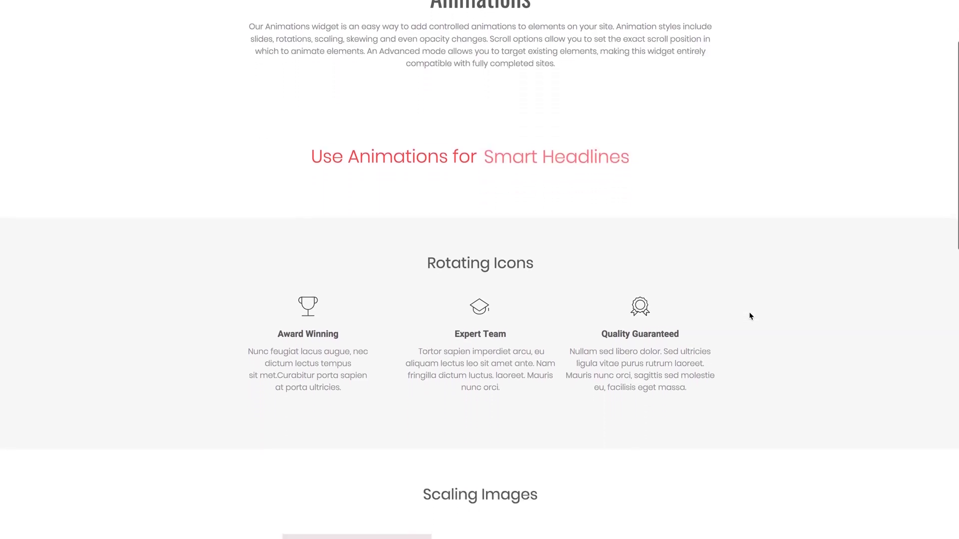
scroll(746, 314, down, 2)
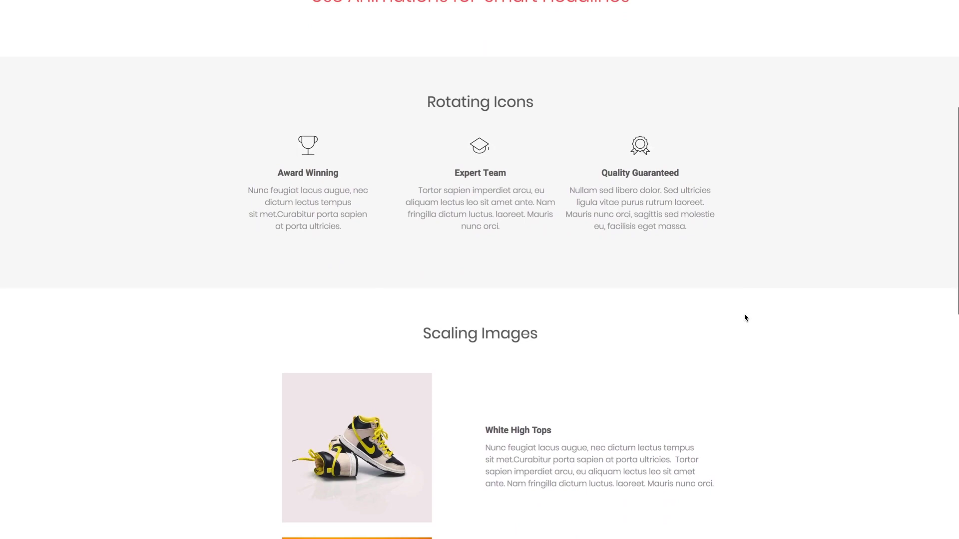
scroll(744, 318, down, 4)
scroll(745, 317, down, 3)
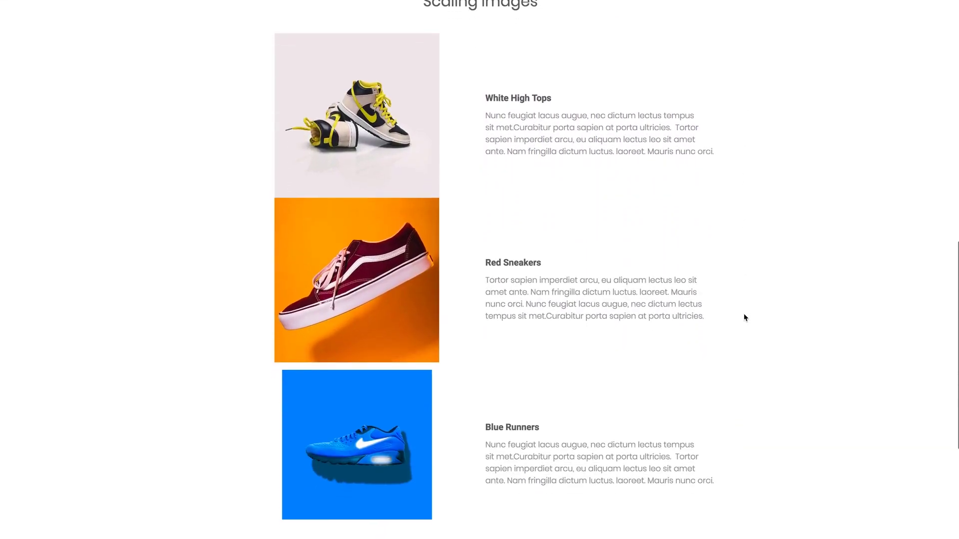
scroll(744, 317, down, 2)
scroll(744, 318, down, 1)
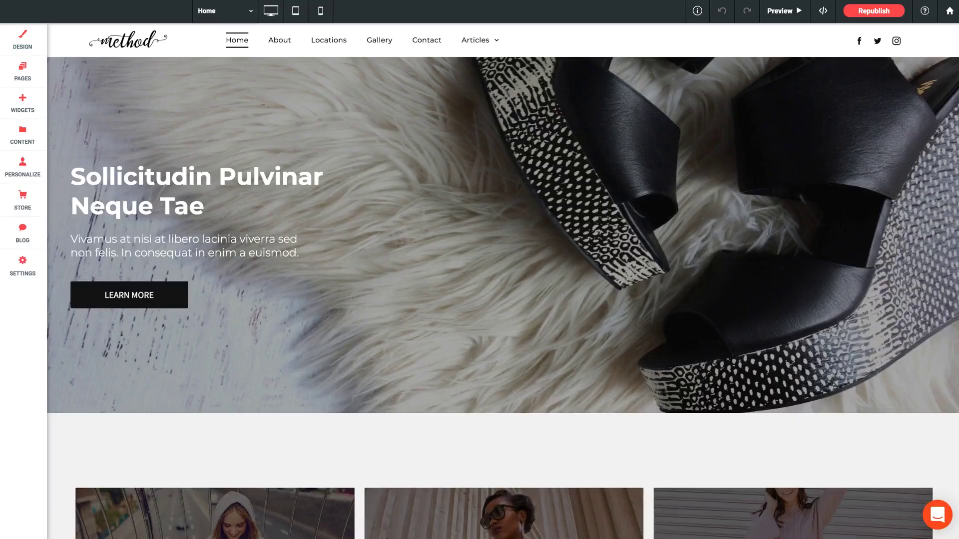
Drag the Animations tile from the Advanced widgets into a new row below the blog cards.
scroll(372, 308, down, 4)
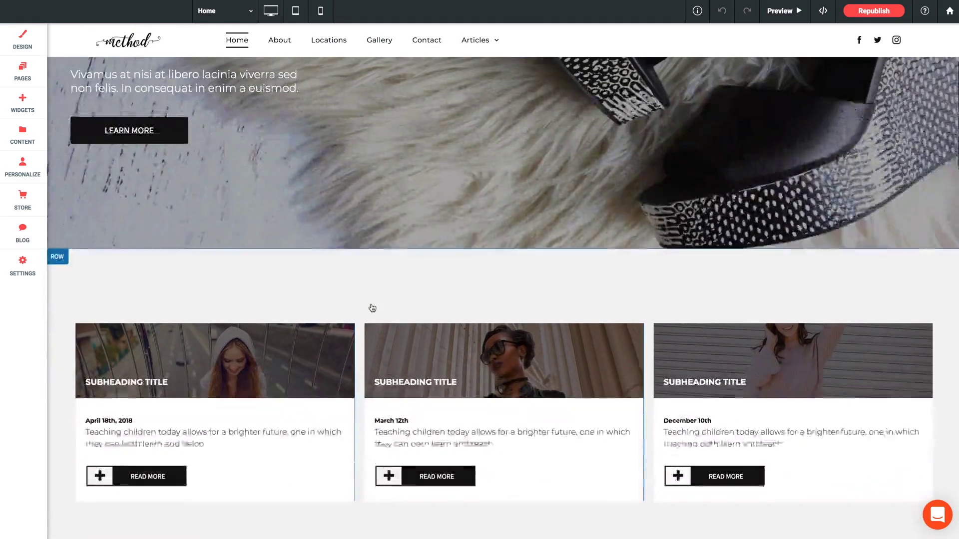
scroll(372, 308, down, 5)
click(22, 102)
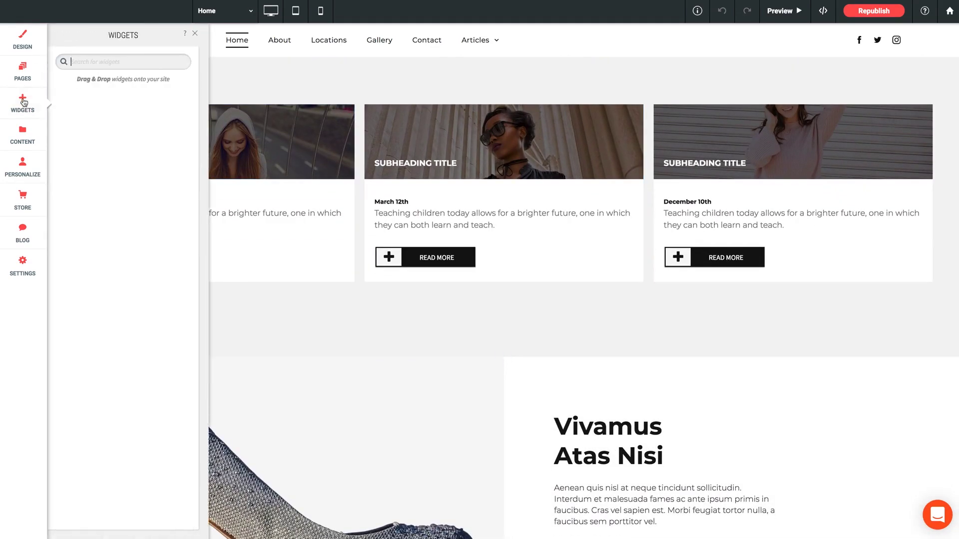
scroll(116, 295, down, 10)
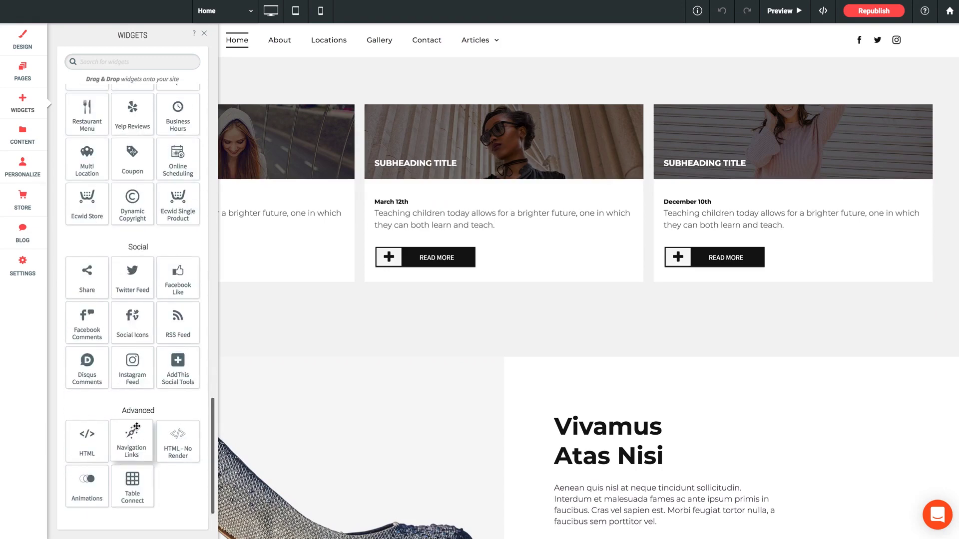
drag(96, 480, 493, 360)
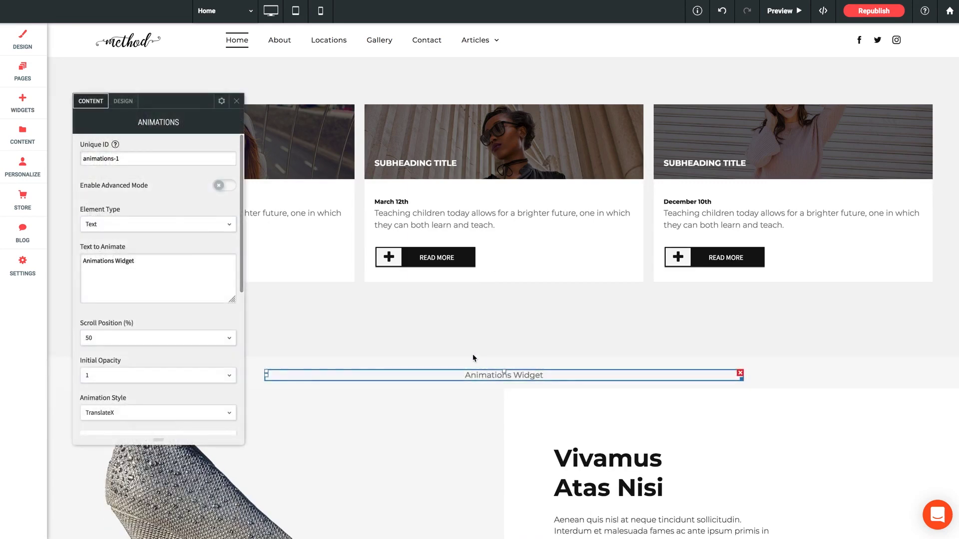
Reopen the Animations widget's settings and change its Unique ID to end in 2 (animations-2).
scroll(474, 357, down, 2)
click(237, 101)
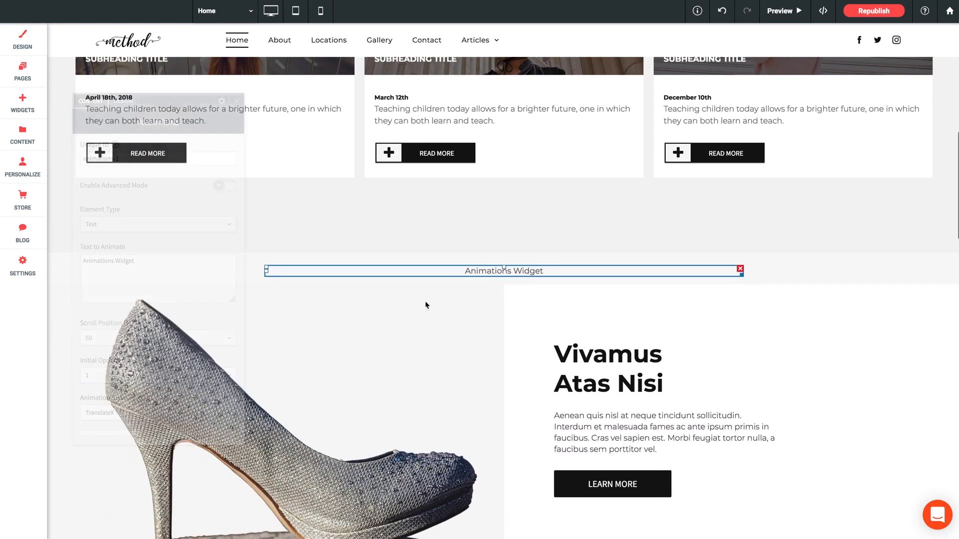
scroll(443, 353, down, 1)
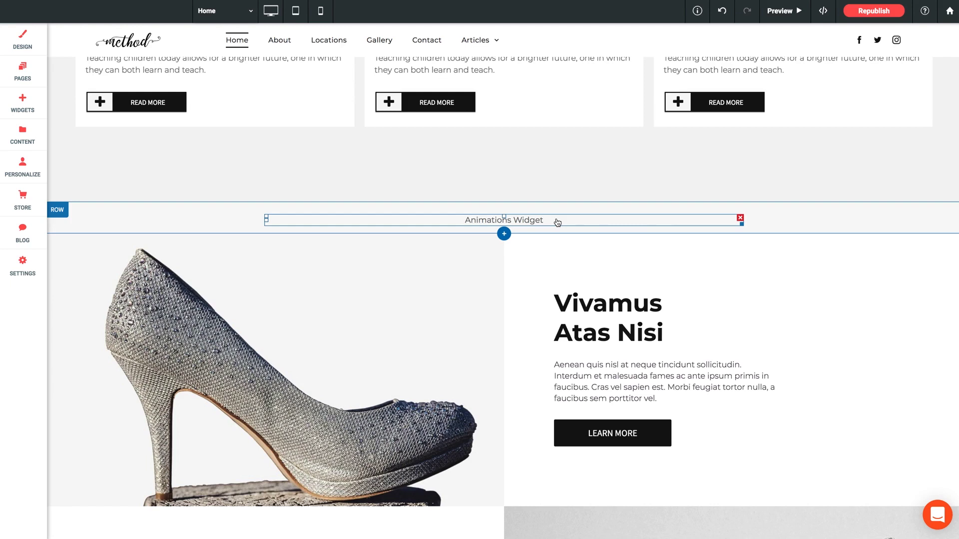
click(474, 223)
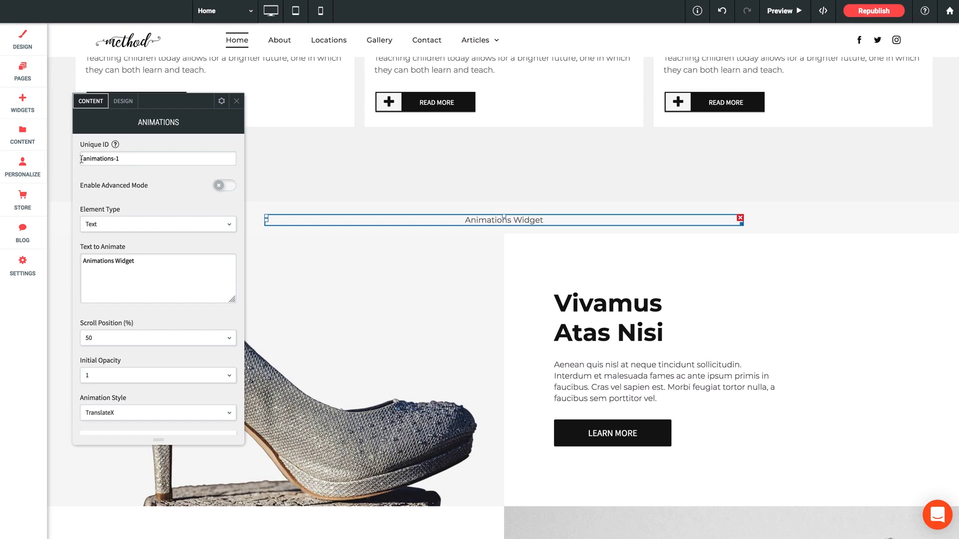
click(125, 159)
key(BackSpace)
text(2)
Keep Text as element type and replace 'Animations Widget' with 'Check This Out!' as the animated text.
scroll(125, 184, down, 1)
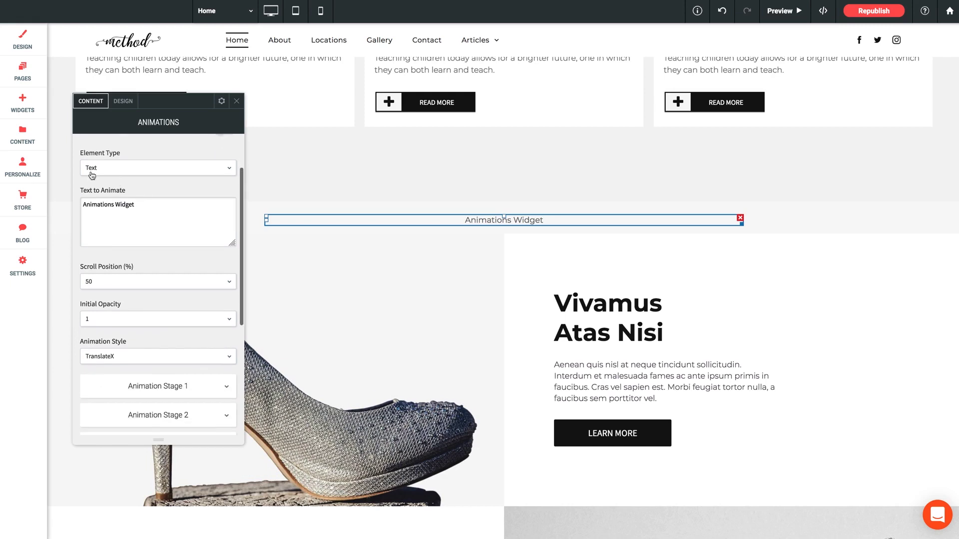
click(92, 175)
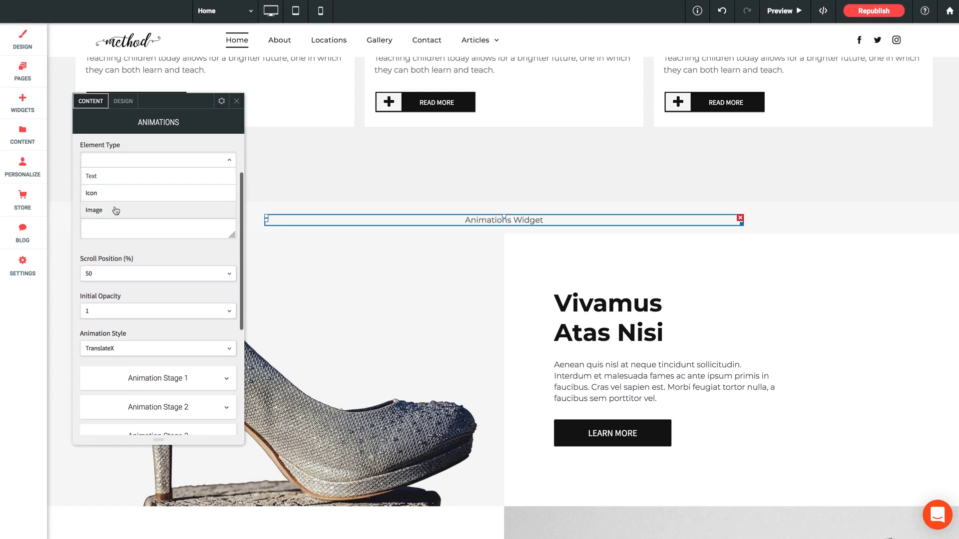
click(101, 175)
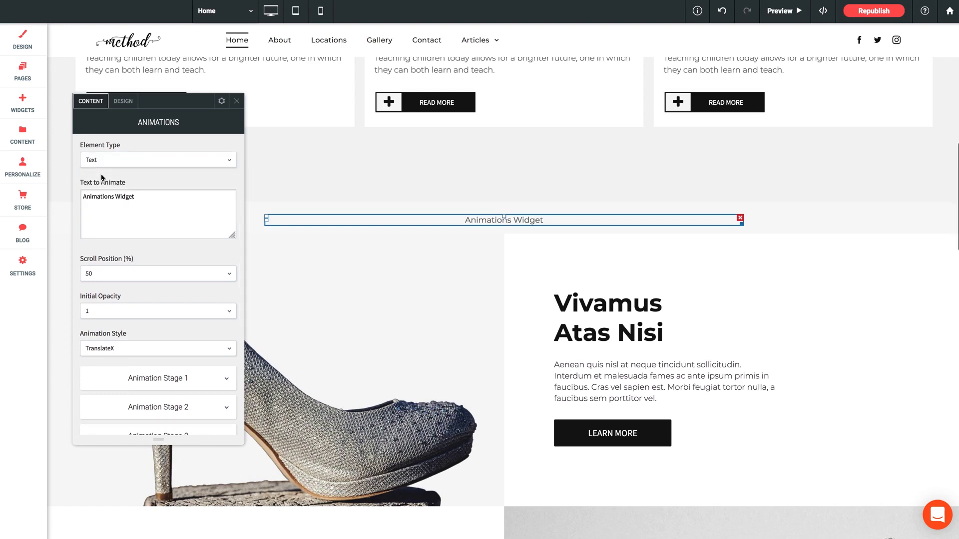
triple_click(122, 198)
text(Check This Out!)
scroll(124, 247, down, 1)
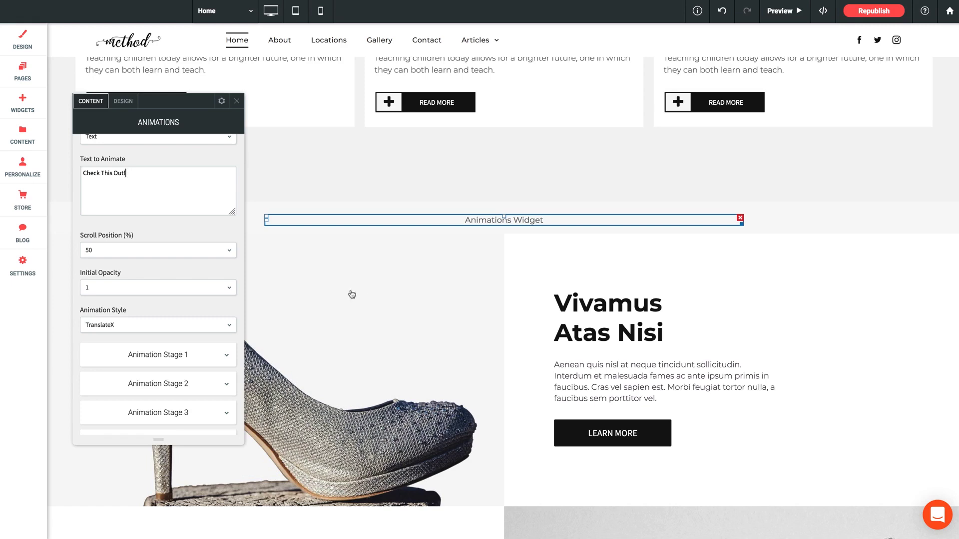
Choose 0 in the Initial Opacity dropdown so the text starts hidden.
scroll(110, 268, down, 2)
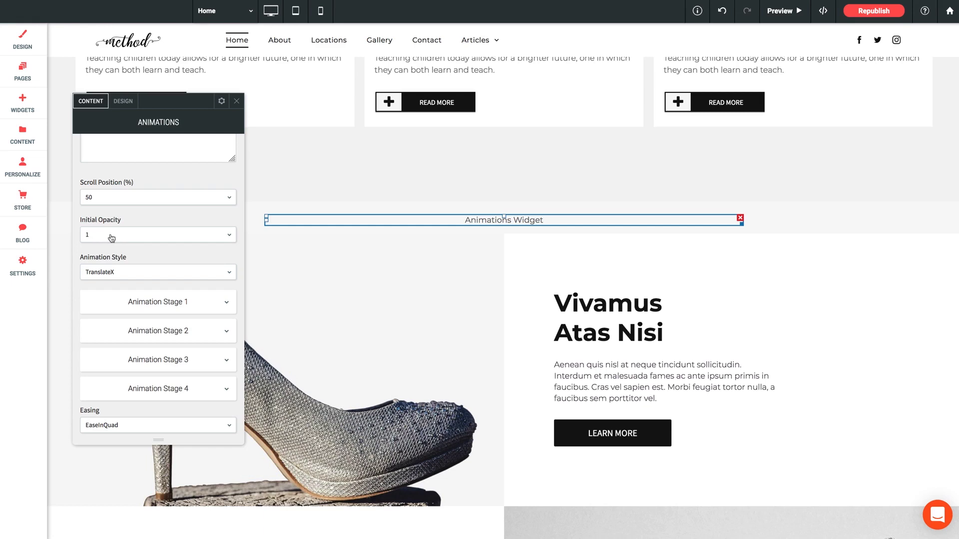
click(113, 237)
click(93, 252)
Browse the Animation Style options and leave TranslateX selected.
scroll(171, 253, down, 1)
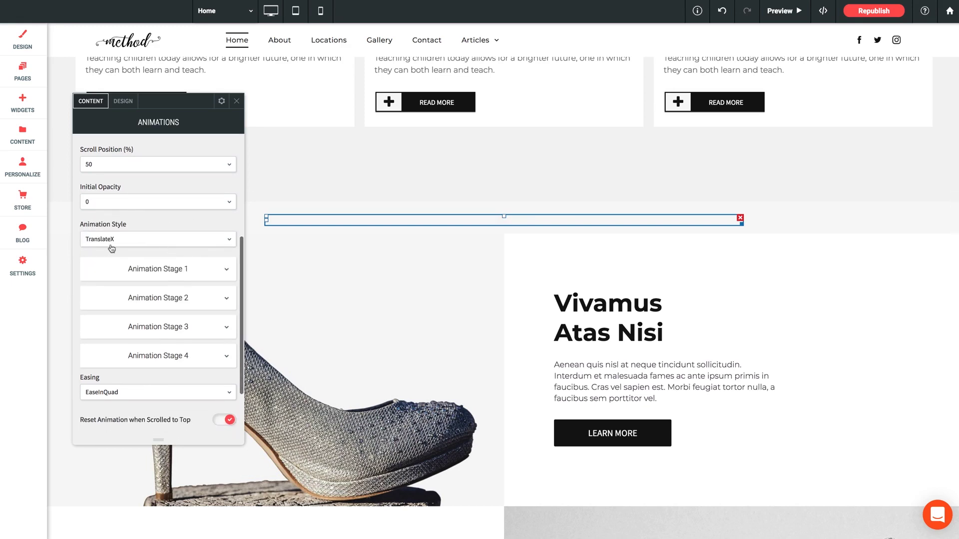
click(168, 239)
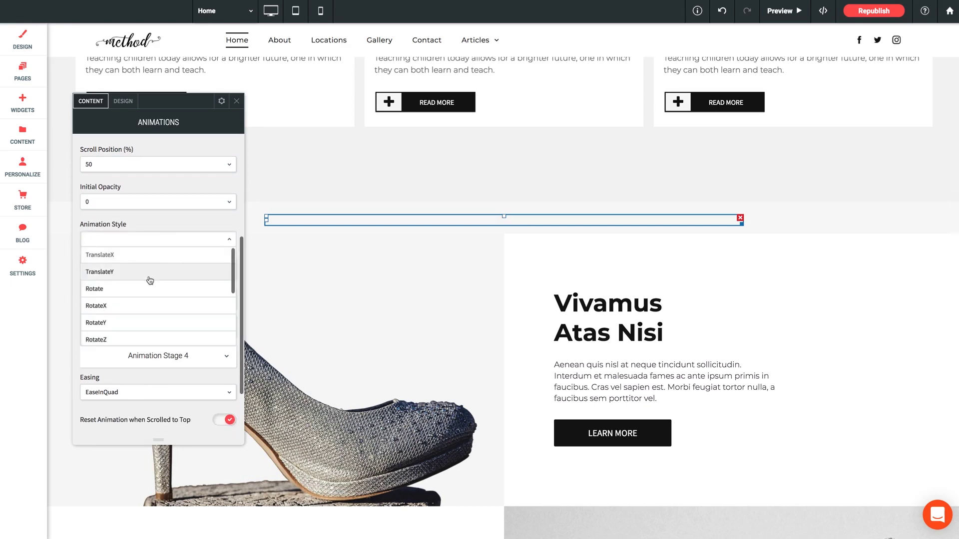
scroll(141, 292, down, 1)
scroll(141, 293, down, 2)
scroll(140, 293, up, 3)
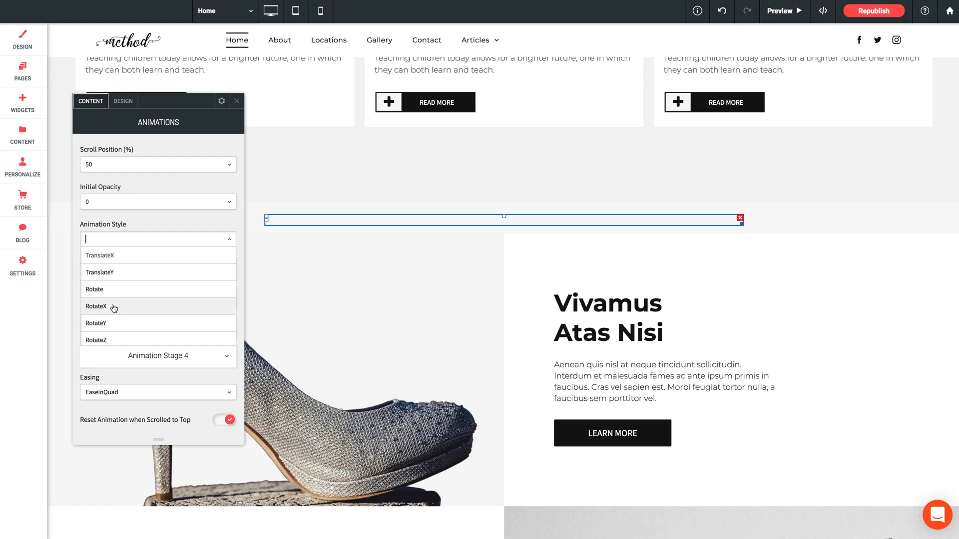
scroll(120, 341, down, 5)
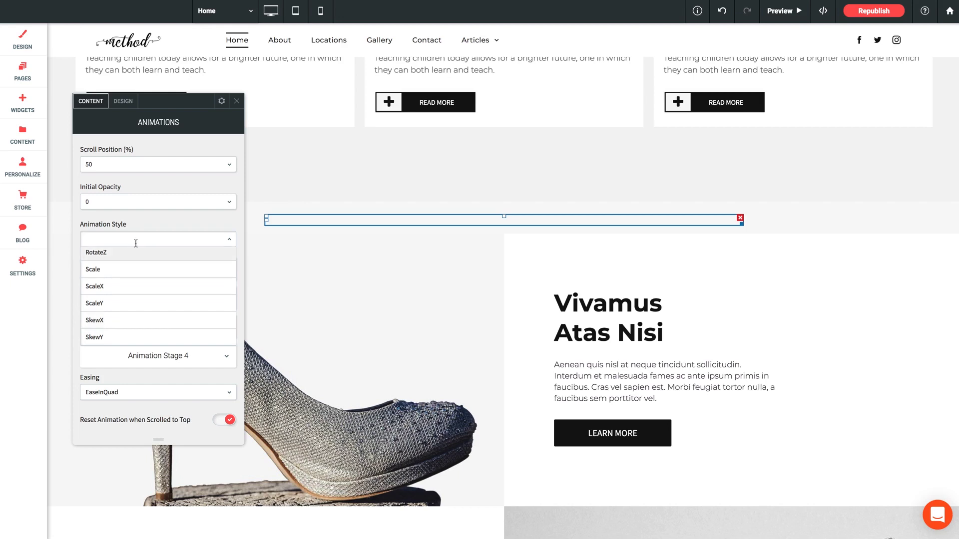
scroll(130, 280, up, 3)
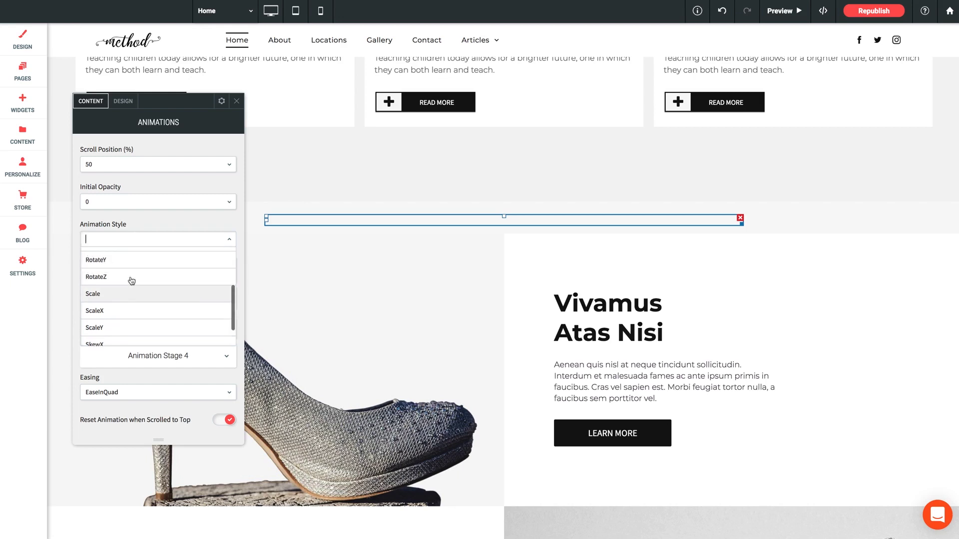
click(107, 258)
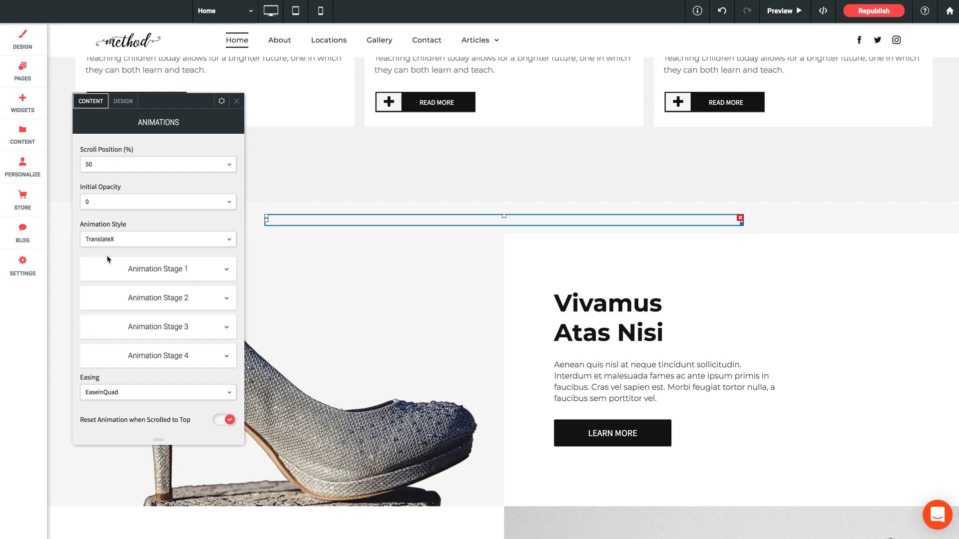
Change Animation Stage 1's Translation Value from 200 to 50.
click(156, 274)
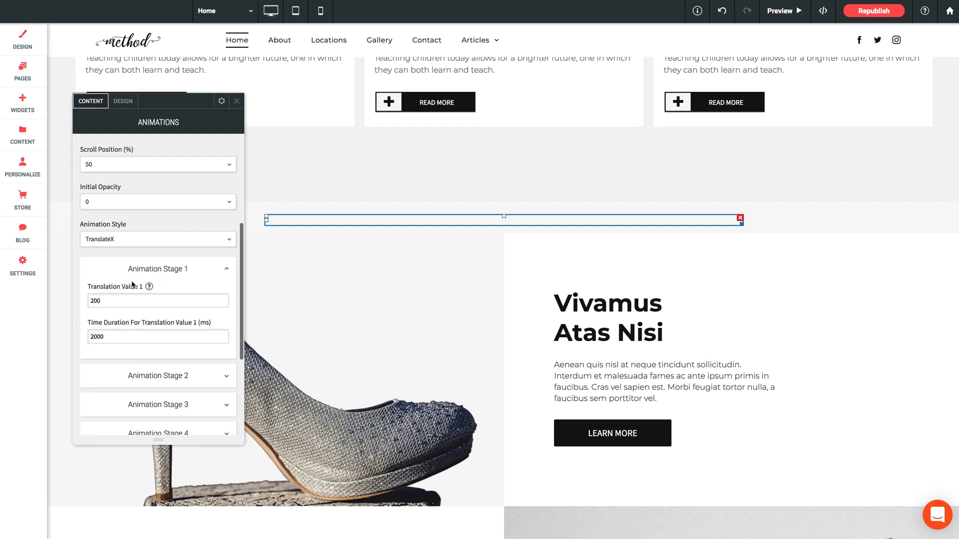
scroll(120, 295, down, 1)
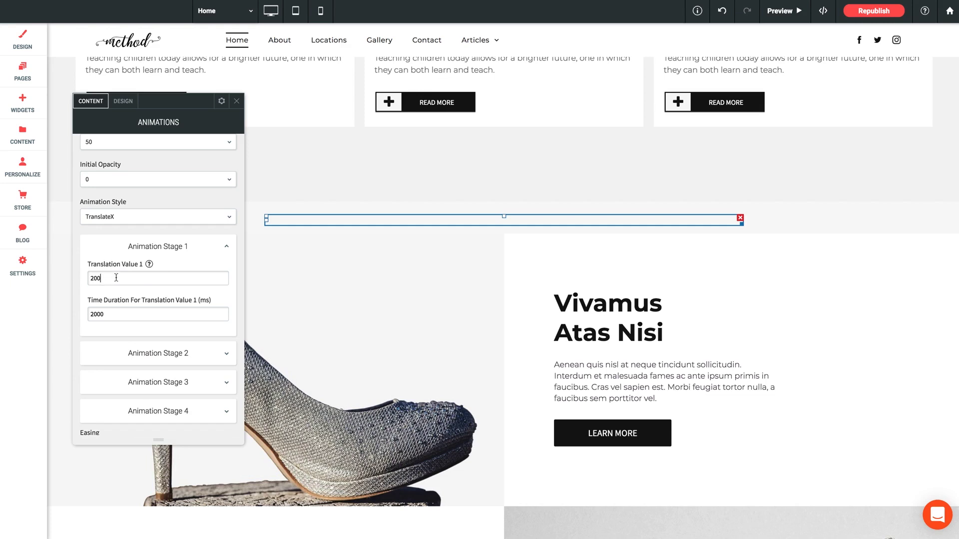
click(116, 278)
key(BackSpace)
key(BackSpace)
key(BackSpace)
text(50)
click(215, 250)
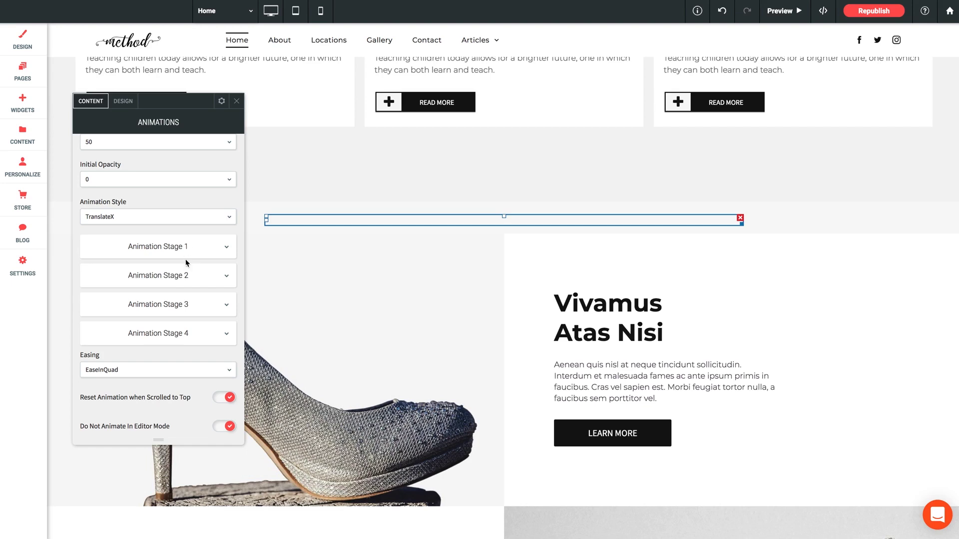
Glance at Animation Stage 2, close the widget settings, and republish the site.
click(202, 278)
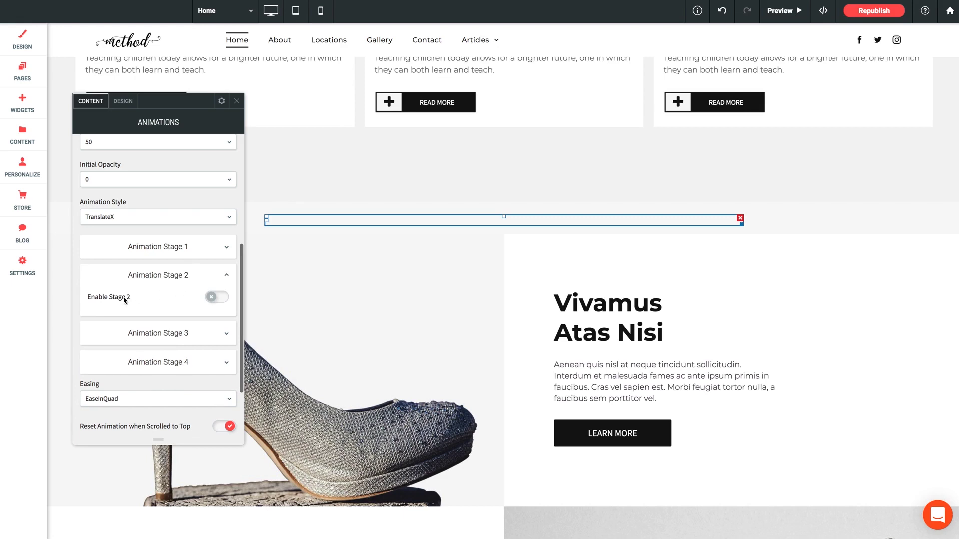
click(220, 277)
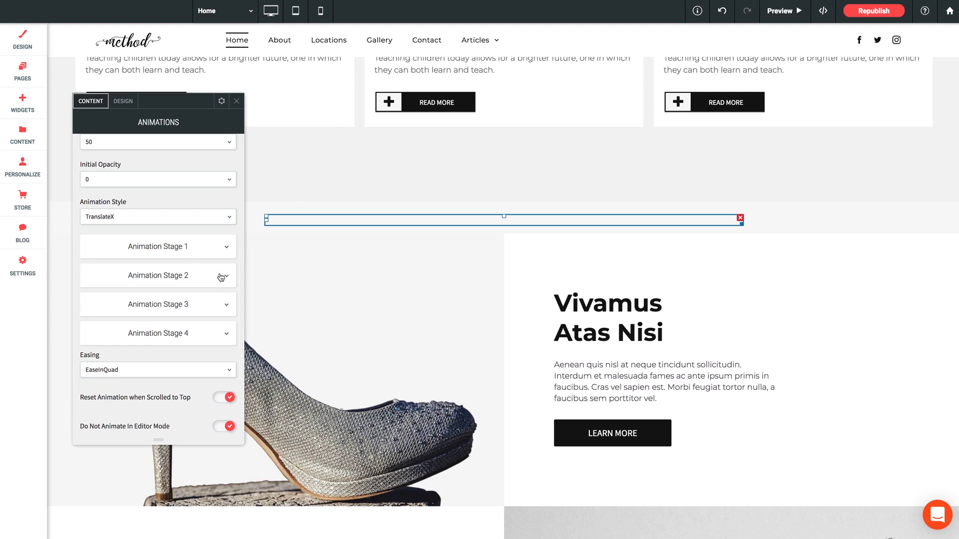
click(235, 102)
click(864, 11)
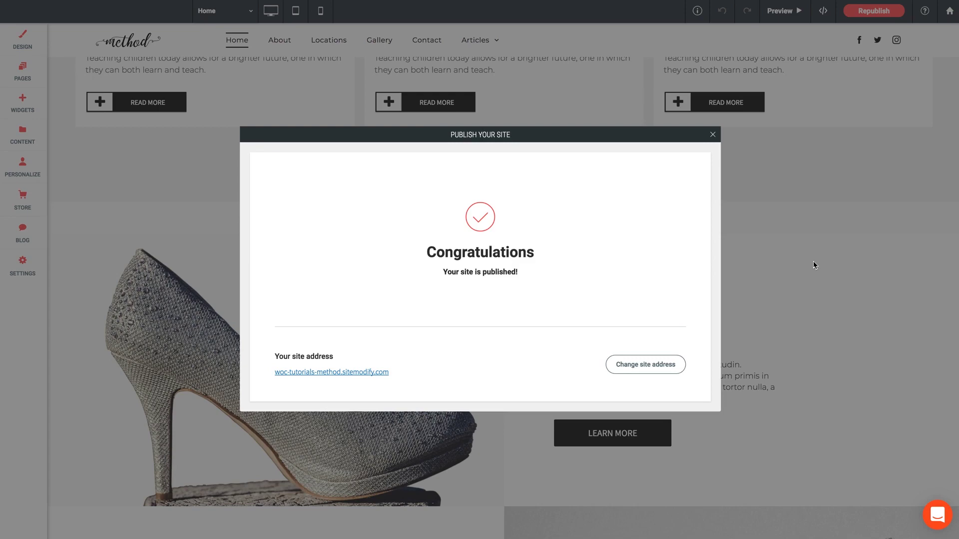
View 'Check This Out!' on the live site, then dismiss the publish dialog and reopen the widget settings.
click(359, 375)
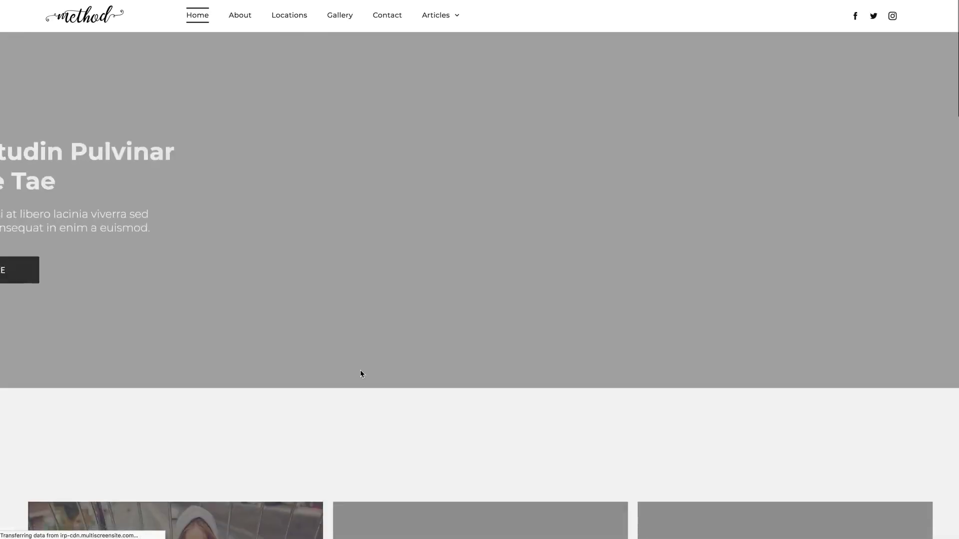
scroll(352, 360, down, 3)
scroll(352, 359, down, 6)
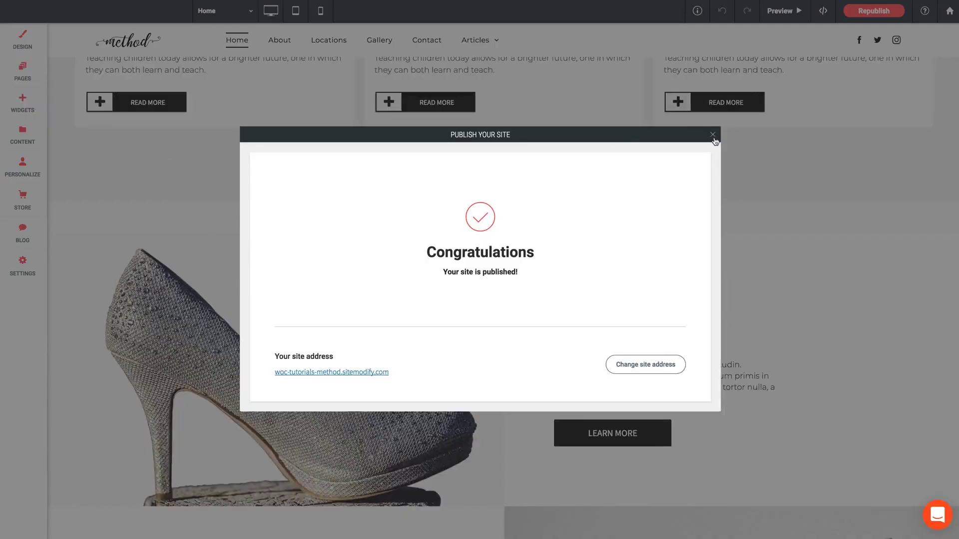
click(713, 133)
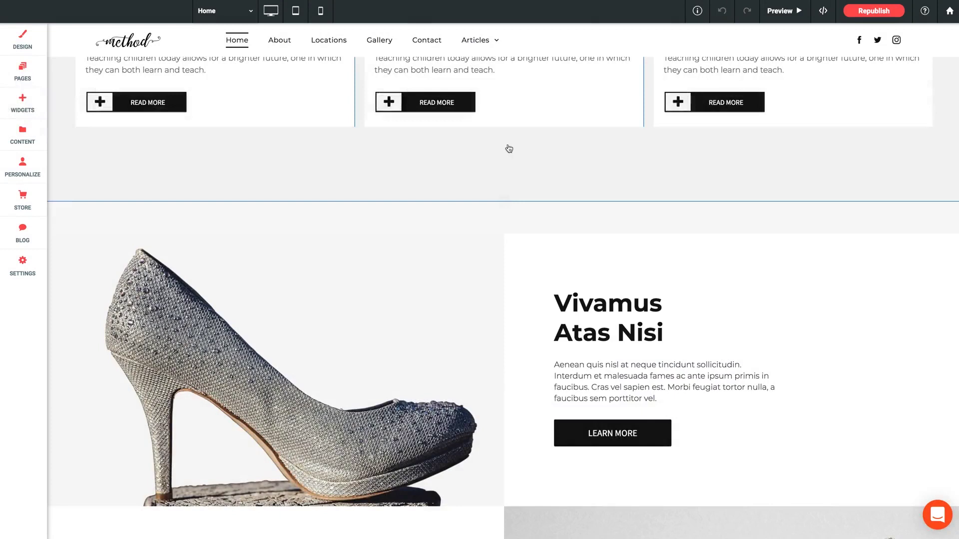
click(490, 218)
scroll(179, 308, down, 4)
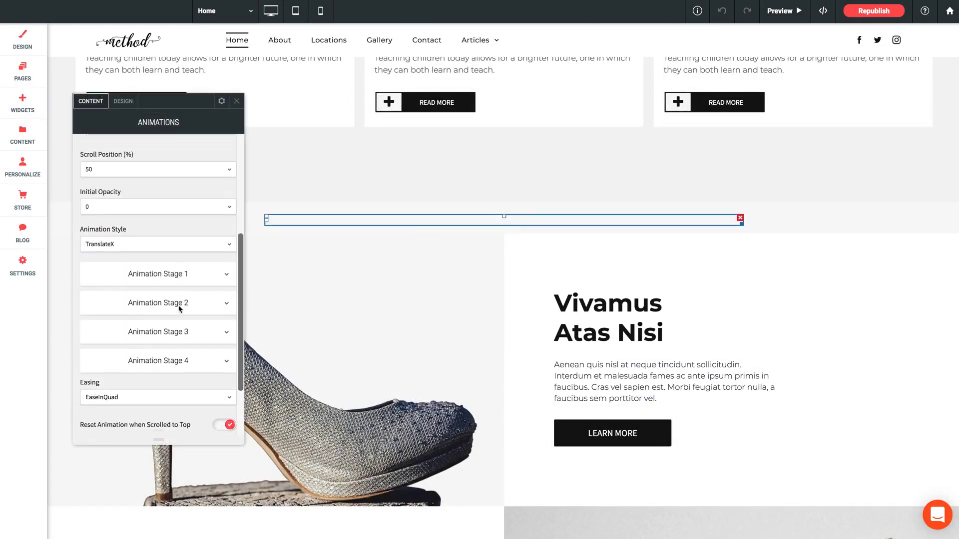
scroll(179, 309, down, 2)
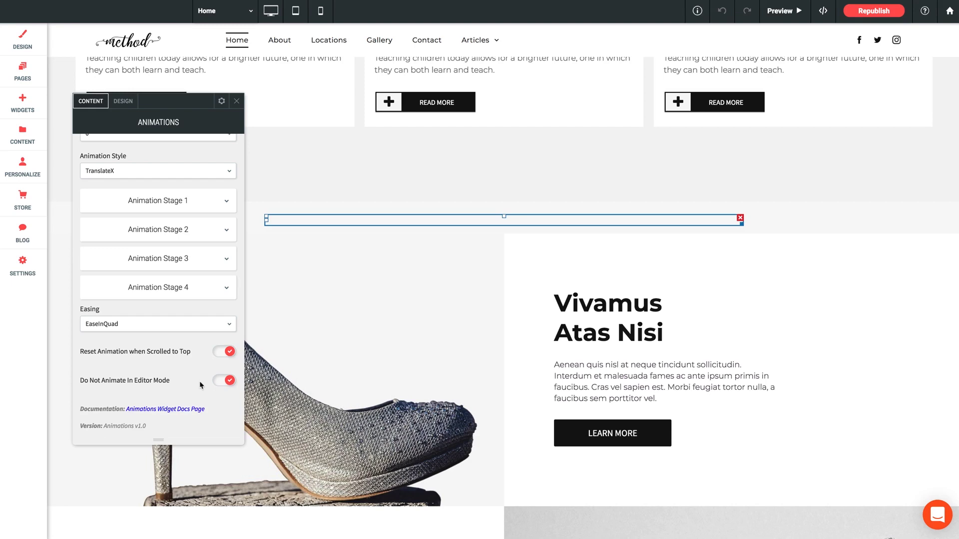
On the DESIGN tab, expand and collapse the Content Text, Icon and Image Styling sections in turn.
click(123, 102)
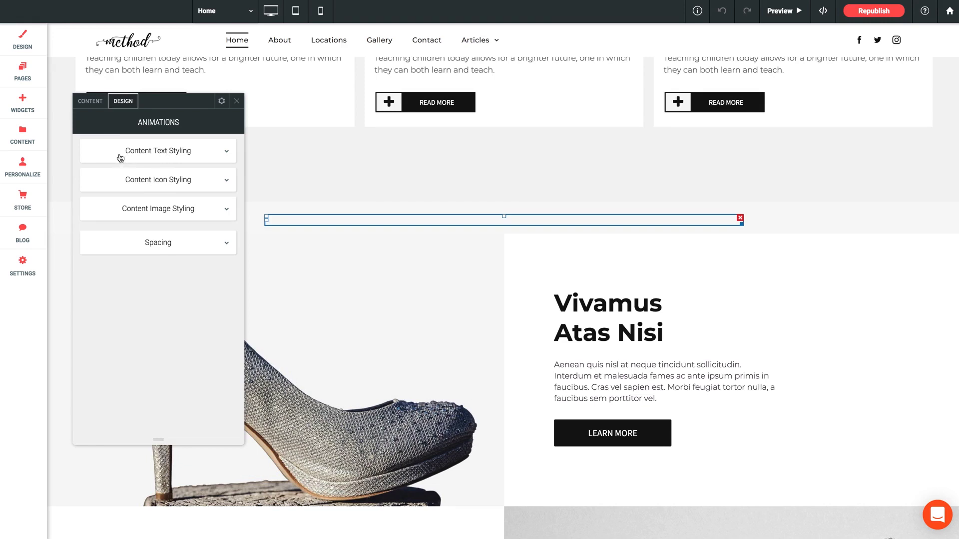
click(194, 157)
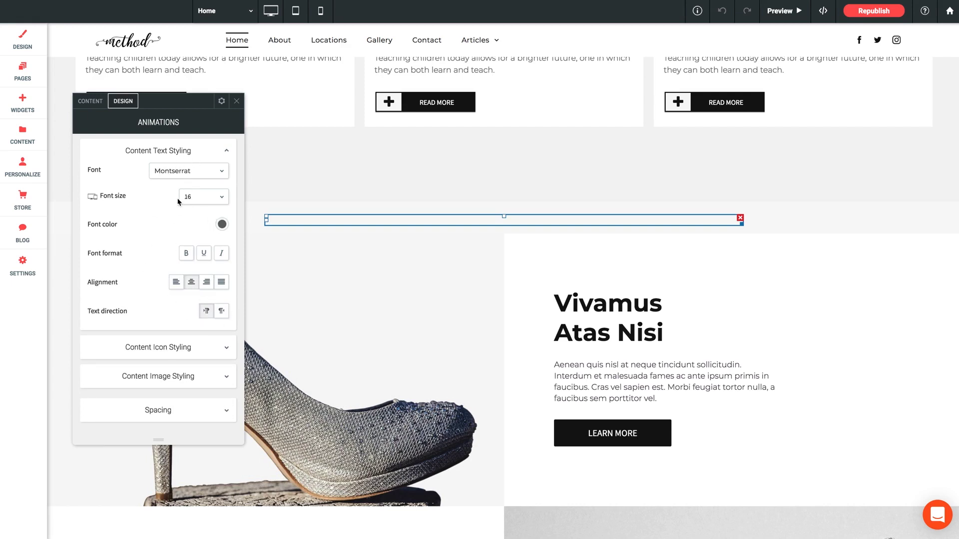
click(195, 152)
click(165, 183)
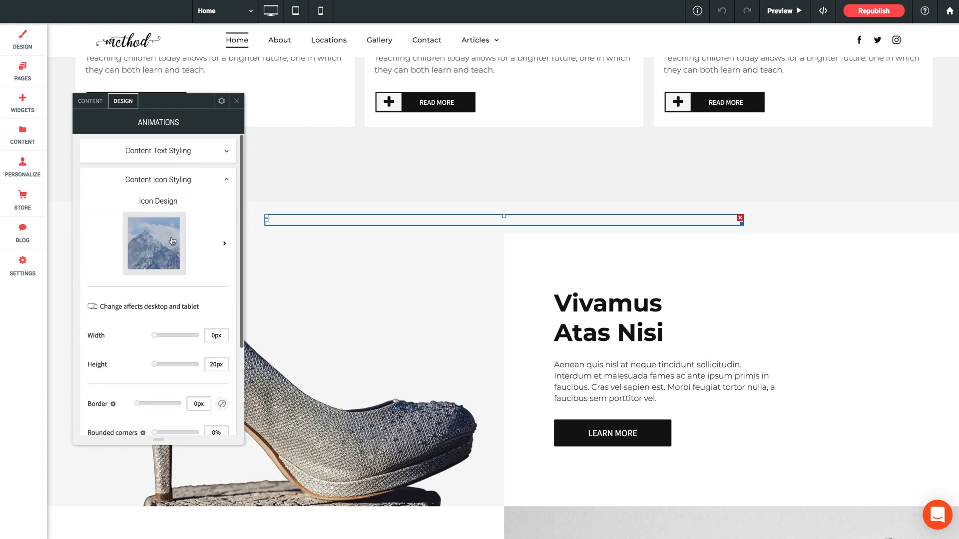
scroll(179, 237, down, 1)
scroll(136, 337, up, 1)
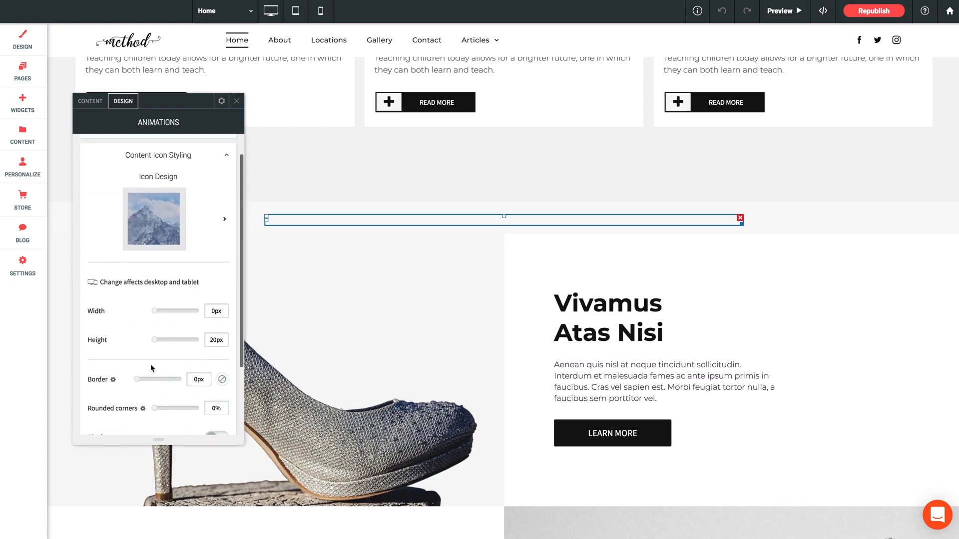
scroll(127, 387, up, 1)
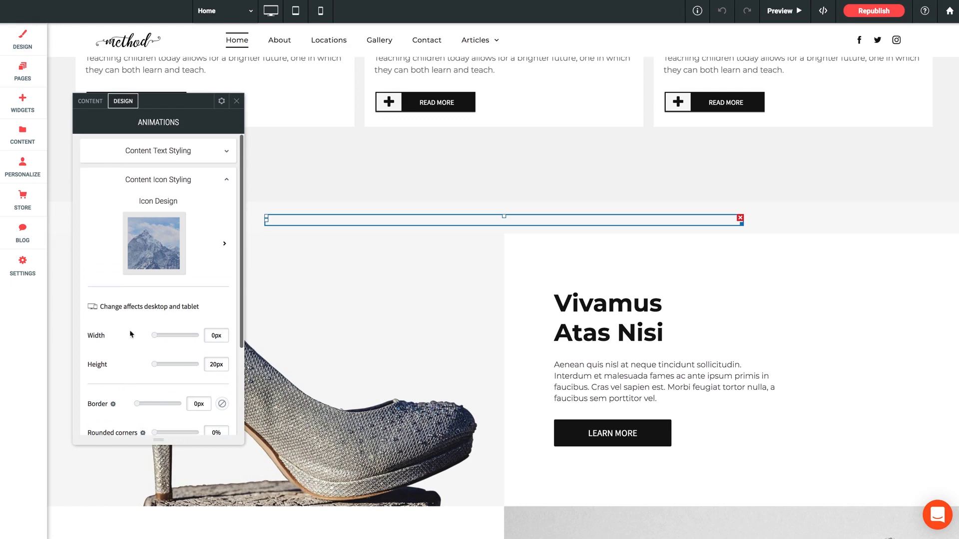
click(200, 180)
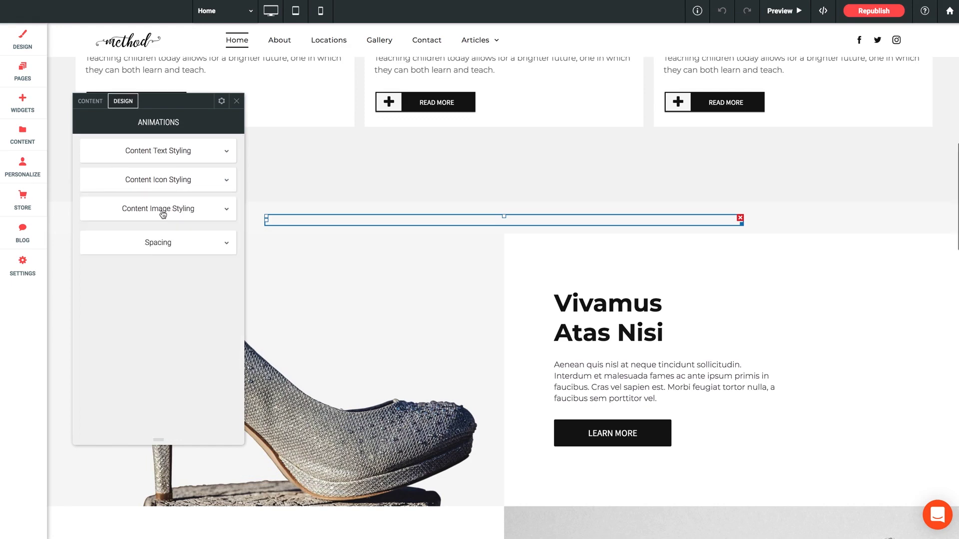
click(178, 210)
scroll(144, 388, down, 3)
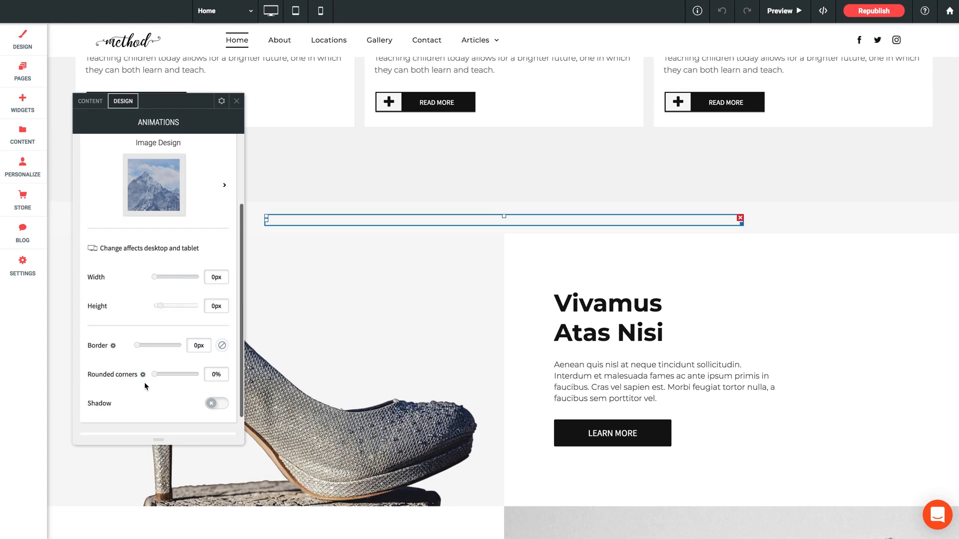
scroll(145, 385, up, 3)
click(179, 210)
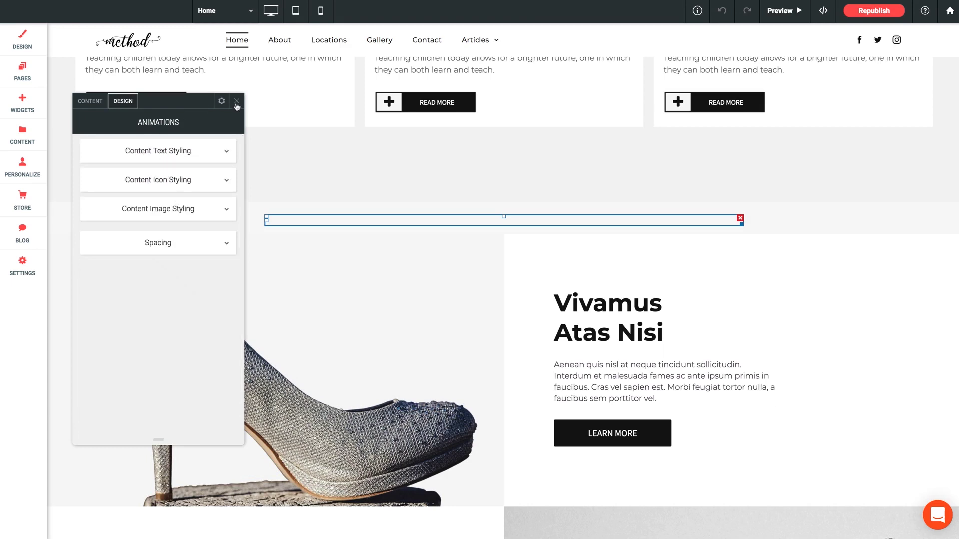
Close the widget settings, switch to the Locations page and select the NYC pin icon.
click(236, 102)
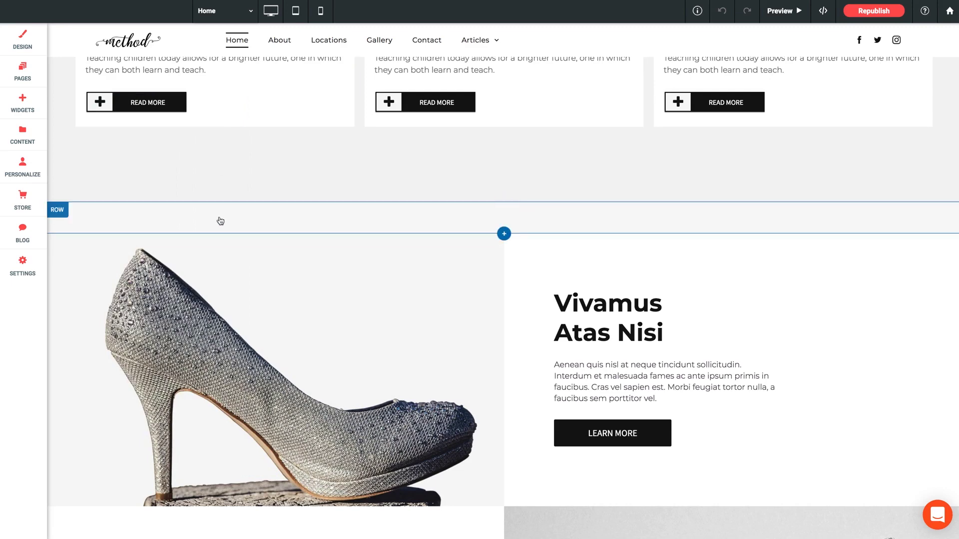
click(327, 42)
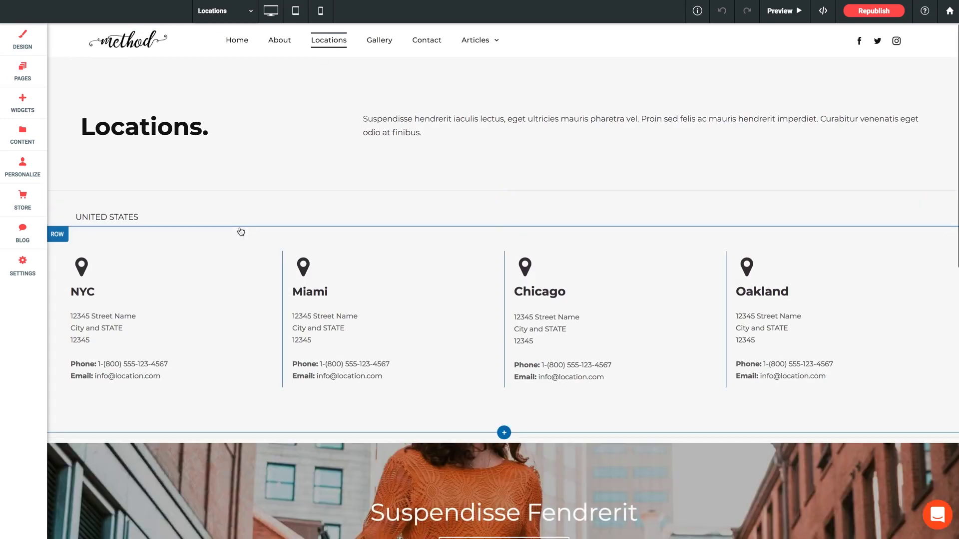
click(82, 268)
scroll(160, 272, down, 1)
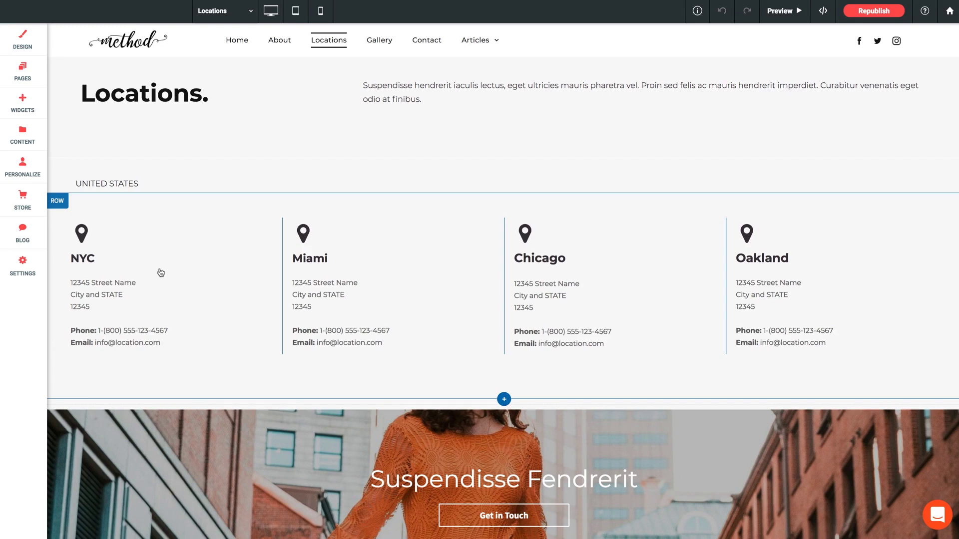
Add the animateicon1 class after graphicWidget in the NYC pin icon's HTML and apply it.
click(84, 239)
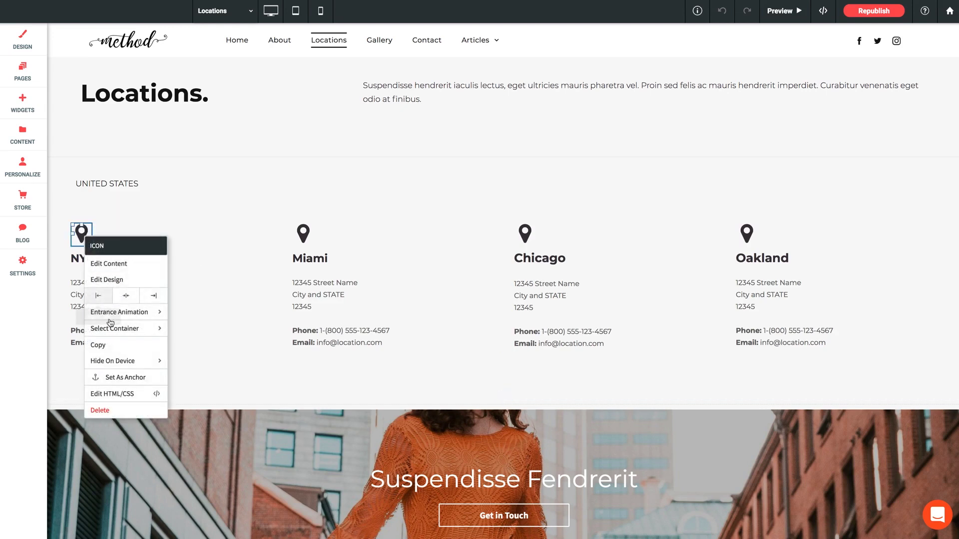
click(130, 395)
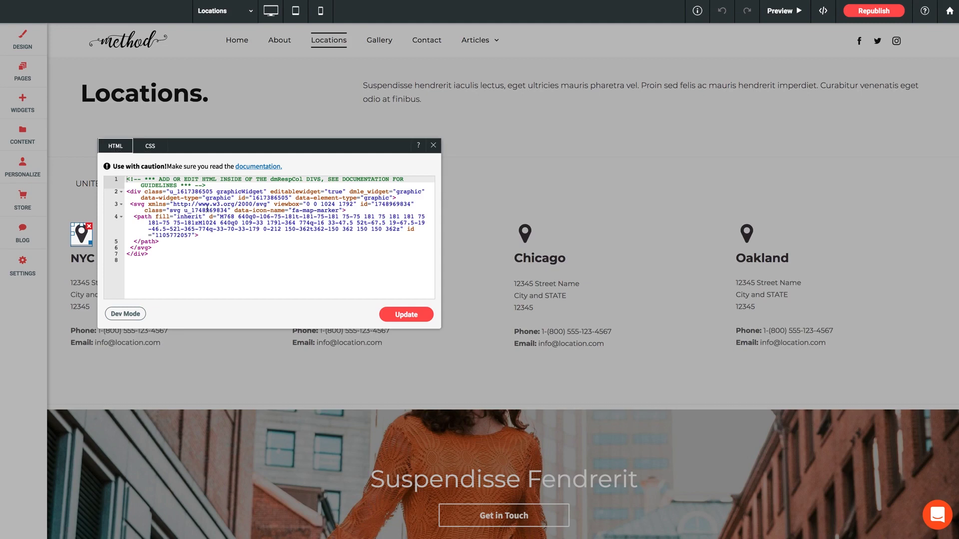
click(170, 192)
click(263, 192)
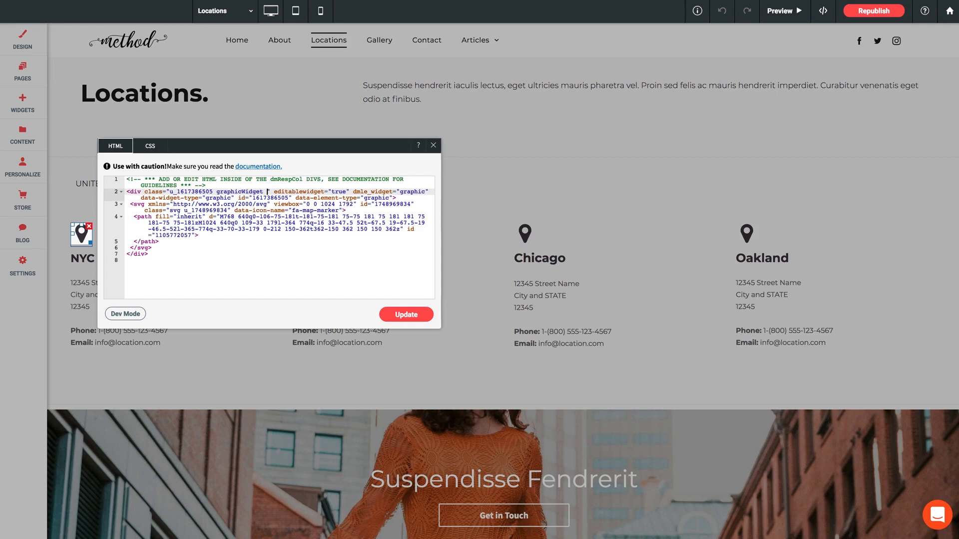
text(animateicon)
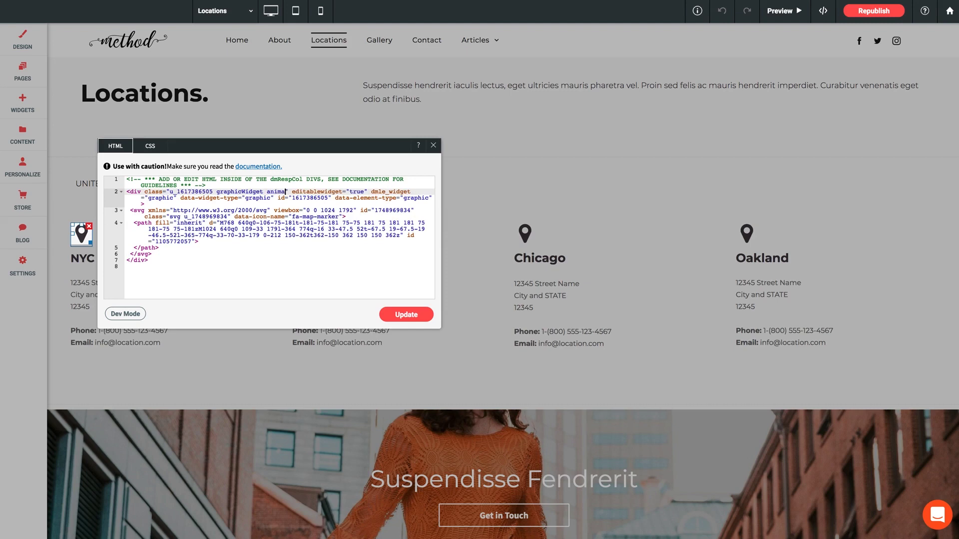
text(1)
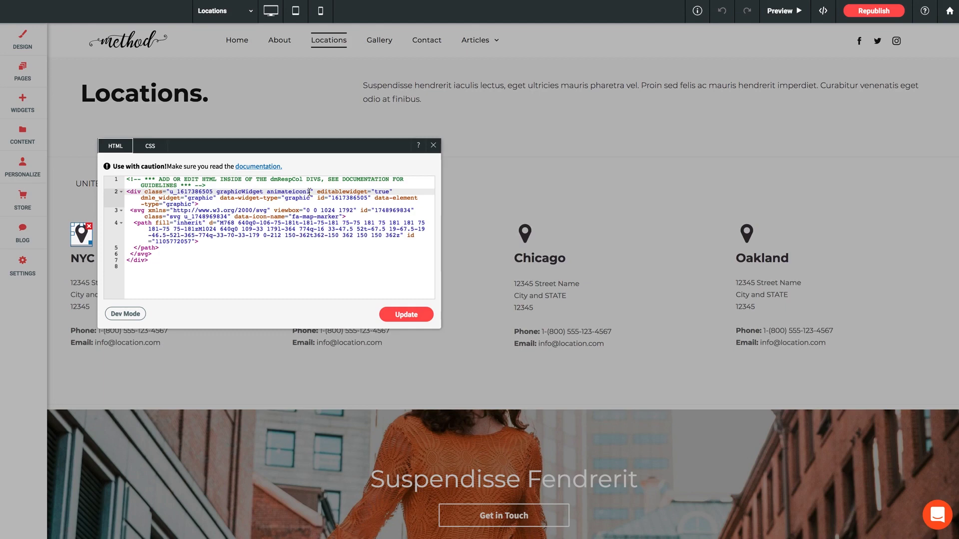
drag(310, 192, 267, 193)
key(ctrl+c)
click(278, 192)
click(405, 316)
Give the Miami pin icon the animateicon2 class in its HTML and apply it.
click(434, 145)
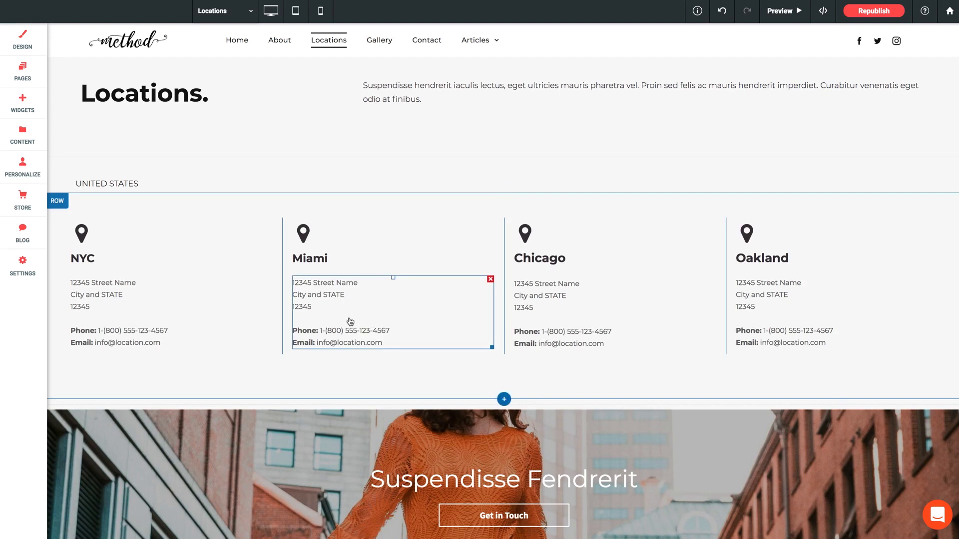
click(303, 234)
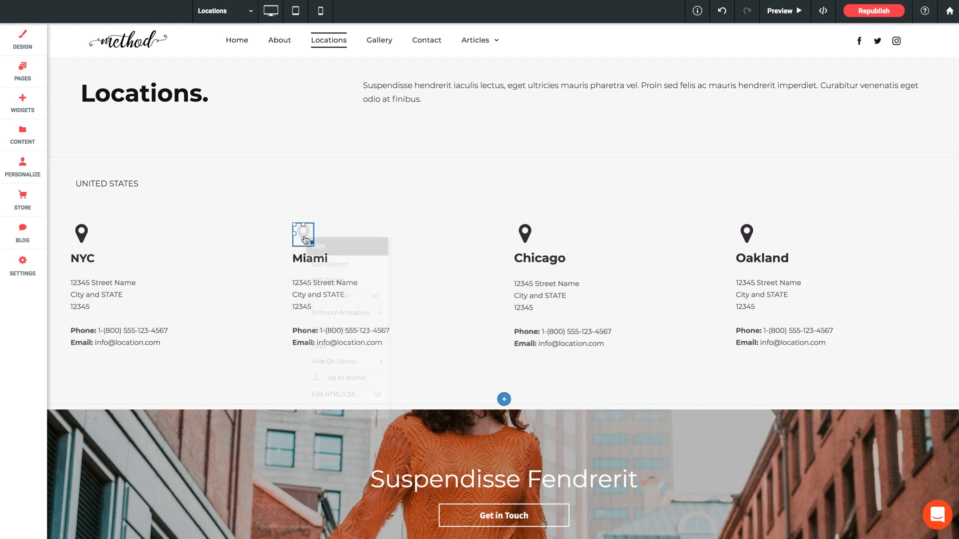
click(333, 394)
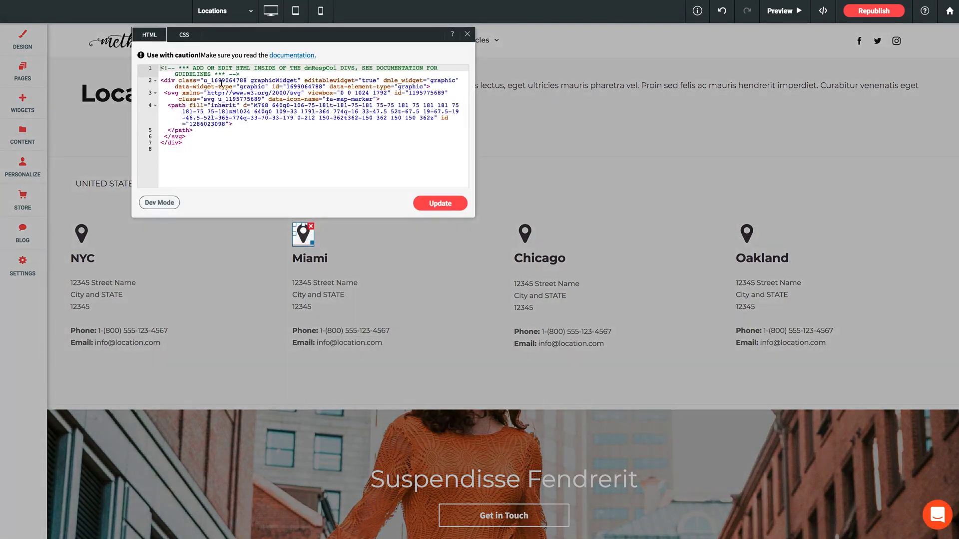
click(297, 80)
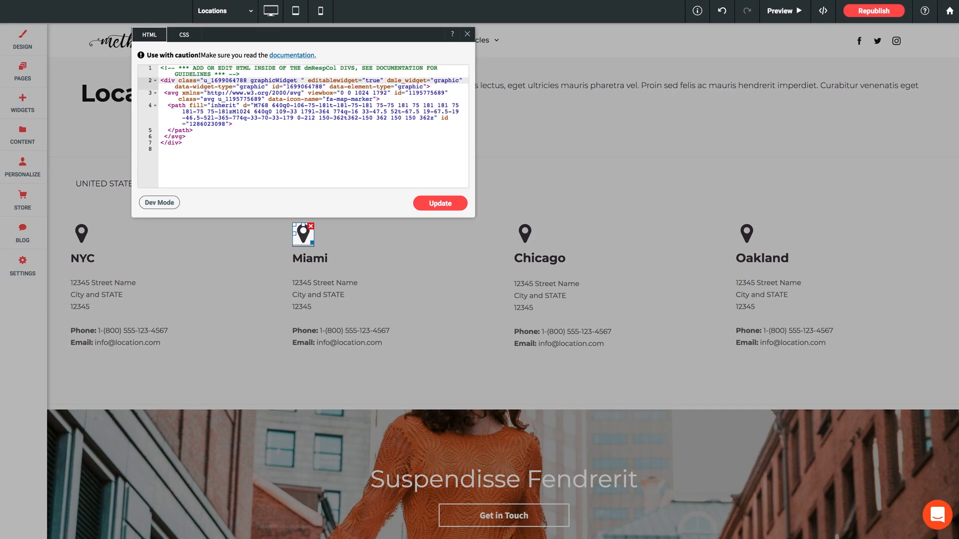
key(ctrl+v)
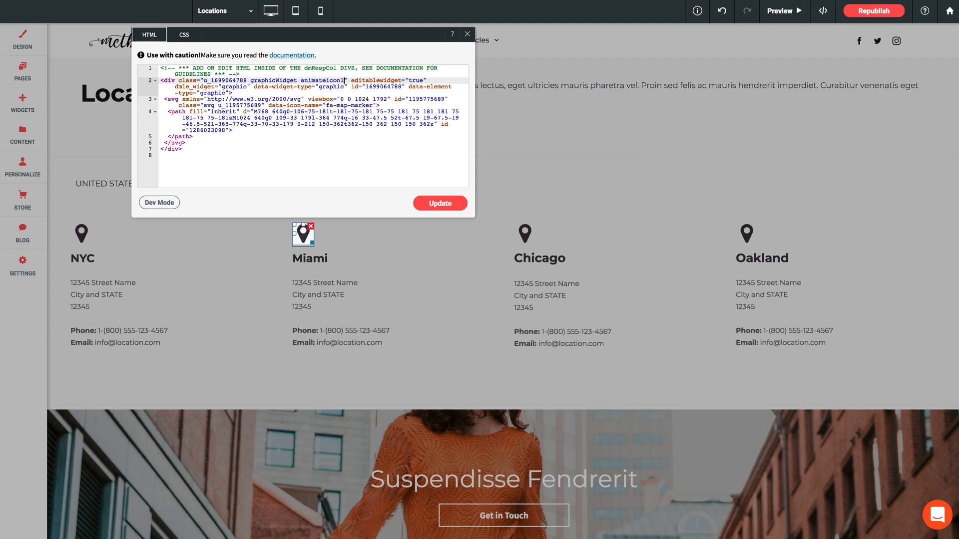
key(BackSpace)
text(2)
click(440, 205)
click(467, 33)
Add the animateicon3 class after graphicWidget in the Chicago pin icon's HTML.
click(526, 237)
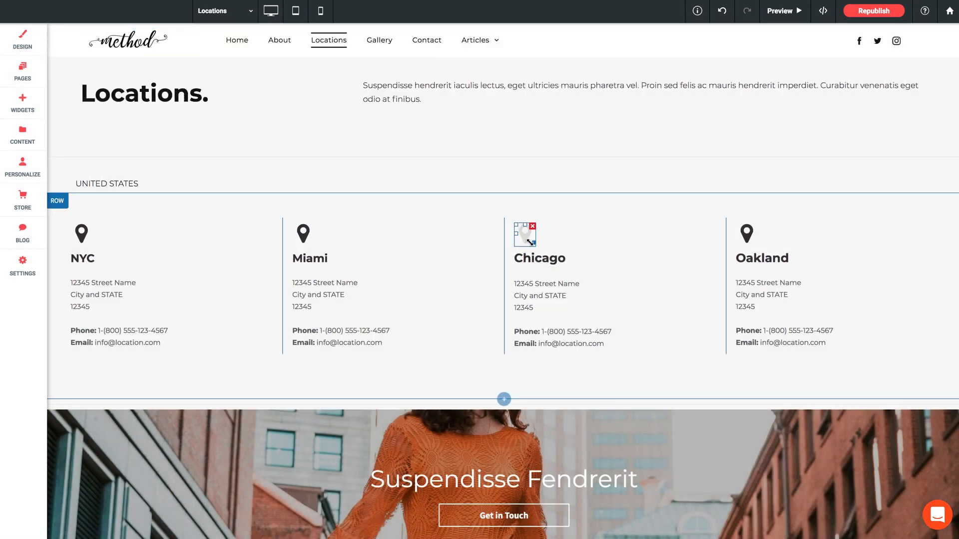
click(550, 391)
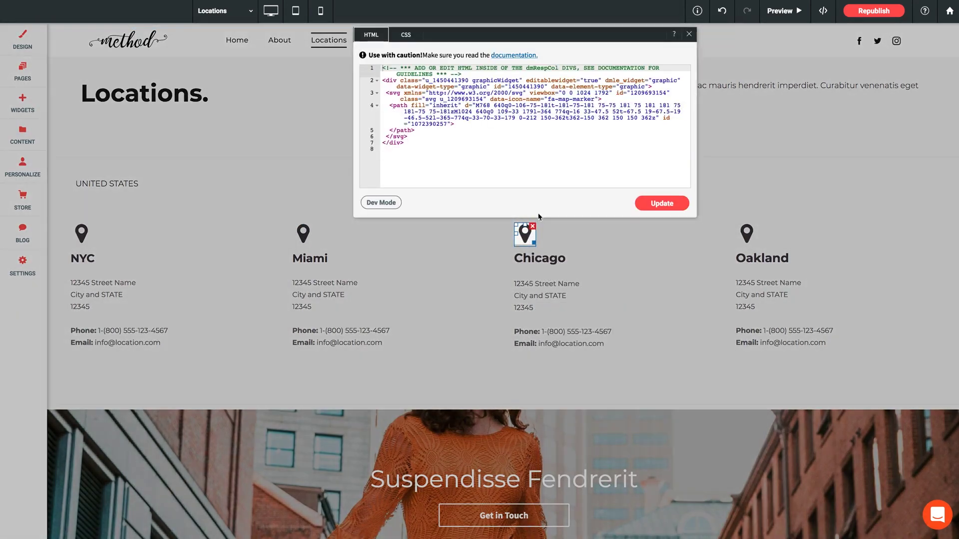
click(519, 80)
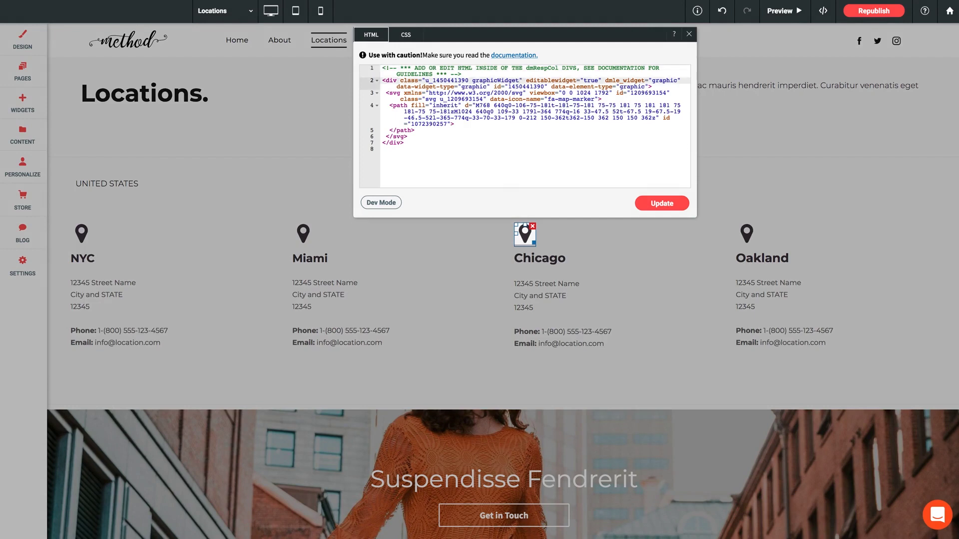
key(ctrl+v)
key(BackSpace)
text(3)
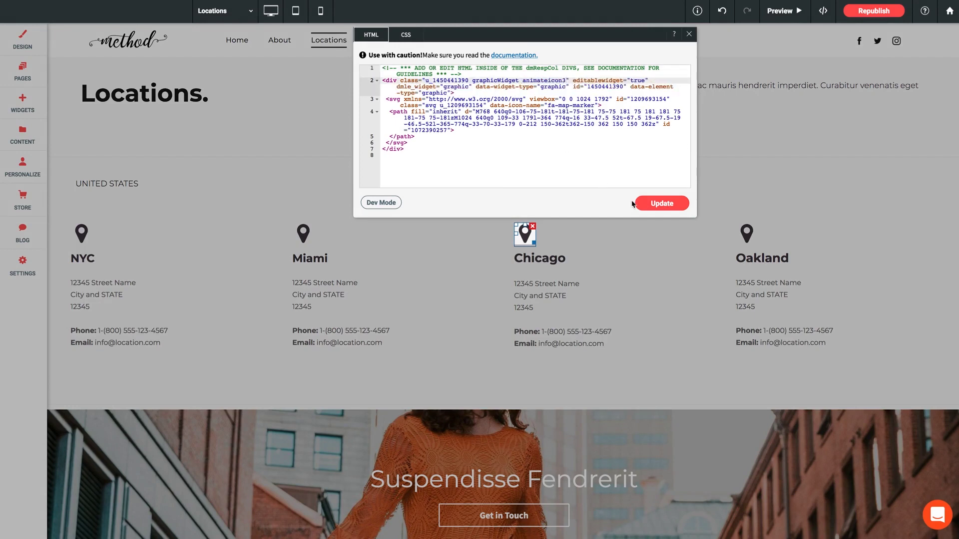
click(663, 205)
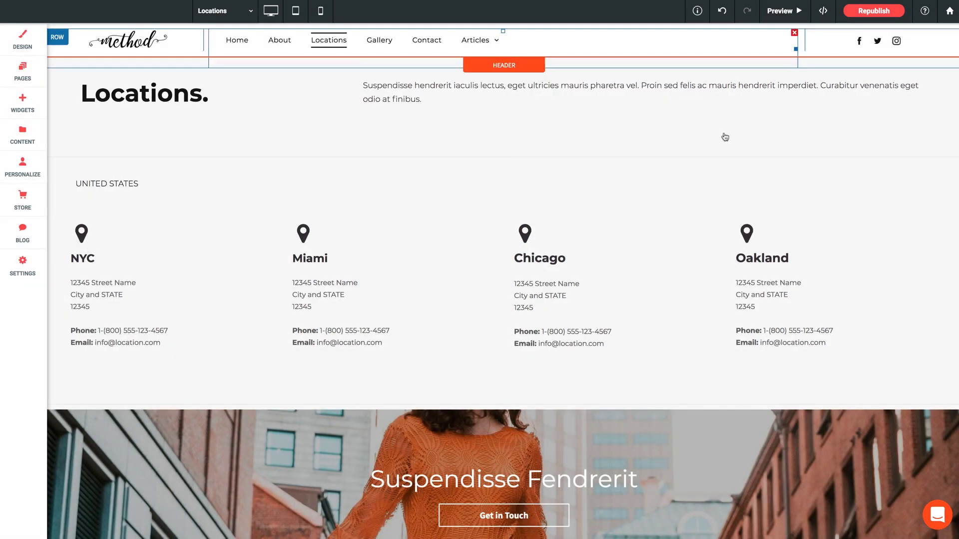
Add the animateicon4 class to the Oakland pin icon's HTML and apply it.
click(748, 234)
click(771, 389)
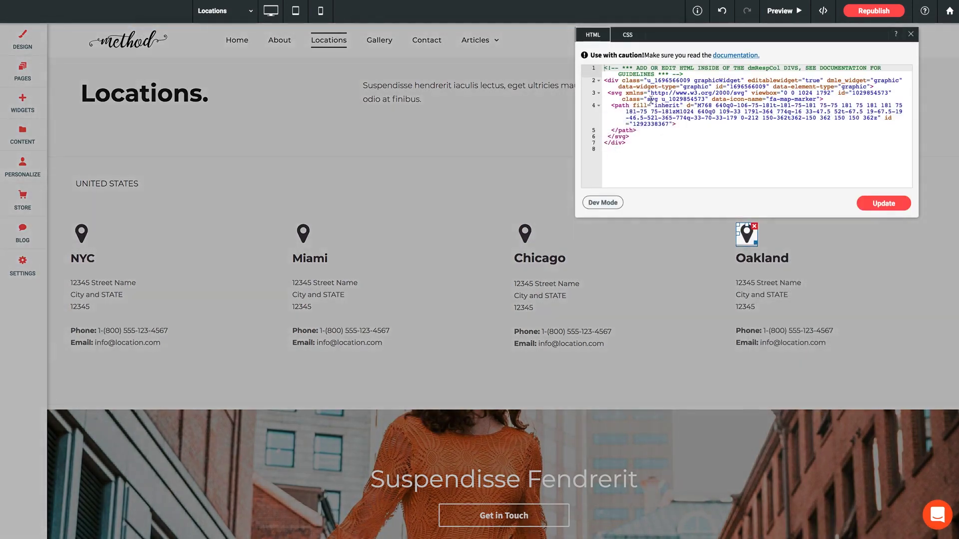
click(742, 80)
key(ctrl+v)
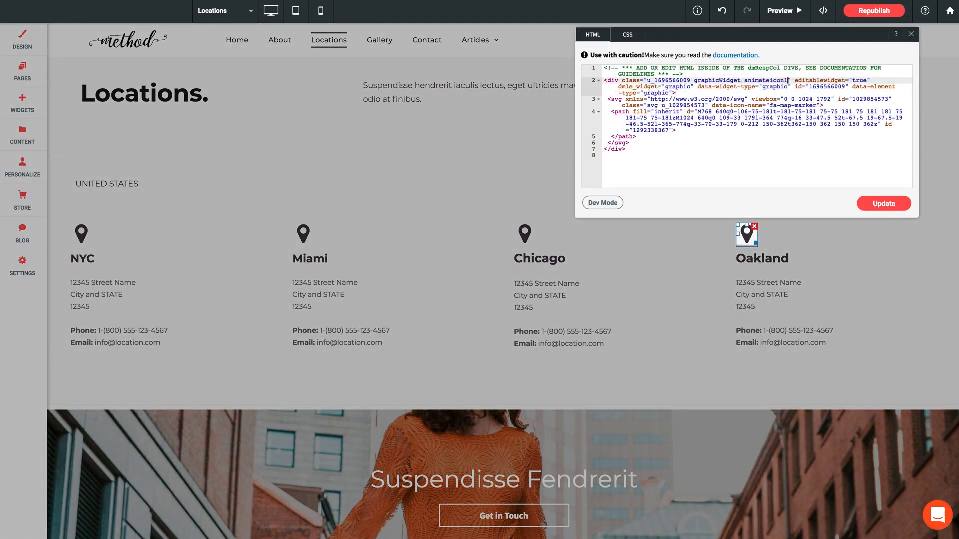
click(889, 204)
click(911, 35)
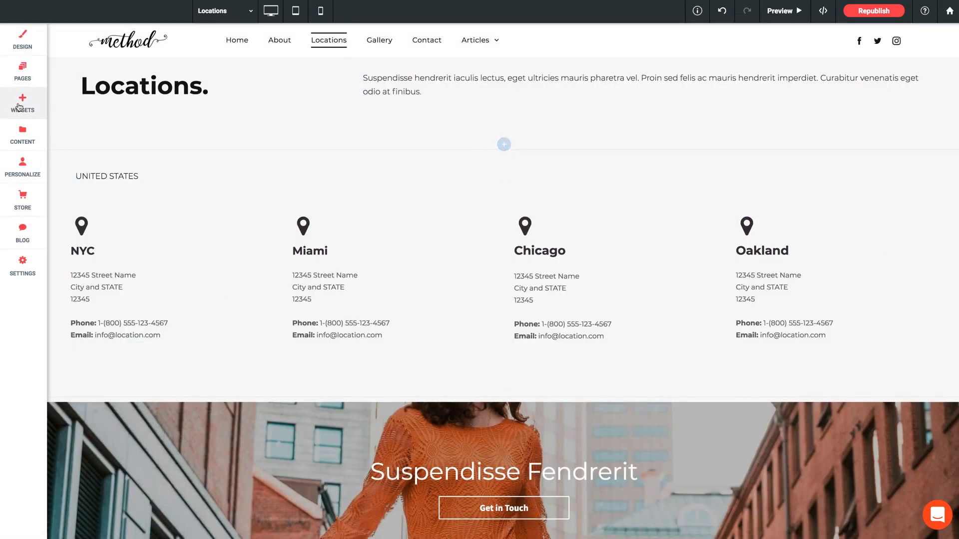
Drag Animations widgets from the Advanced widgets onto the page, one above the Miami marker.
click(23, 104)
scroll(134, 288, down, 5)
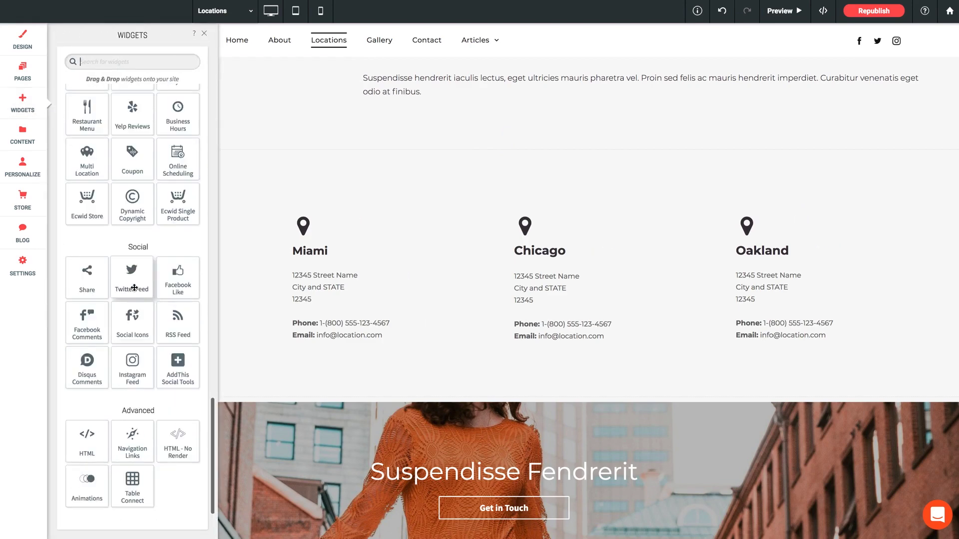
drag(87, 492, 90, 217)
click(331, 102)
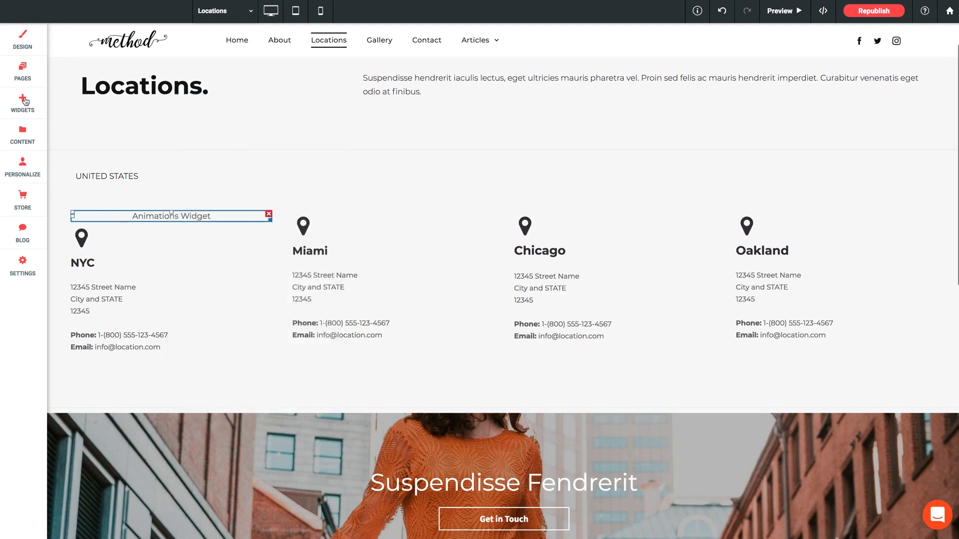
click(23, 103)
drag(87, 488, 303, 220)
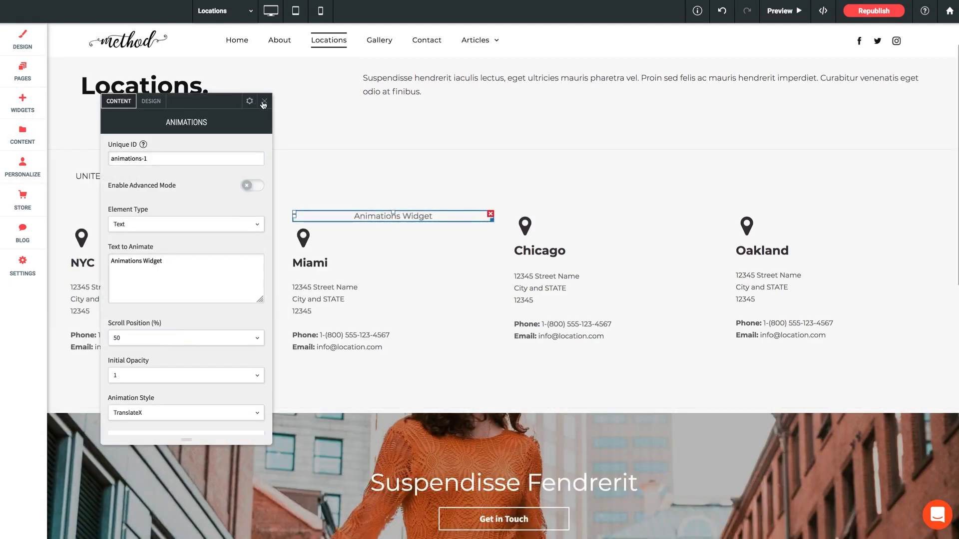
click(264, 101)
Place an Animations widget above the Chicago marker.
click(22, 103)
scroll(88, 412, down, 5)
scroll(88, 412, down, 5)
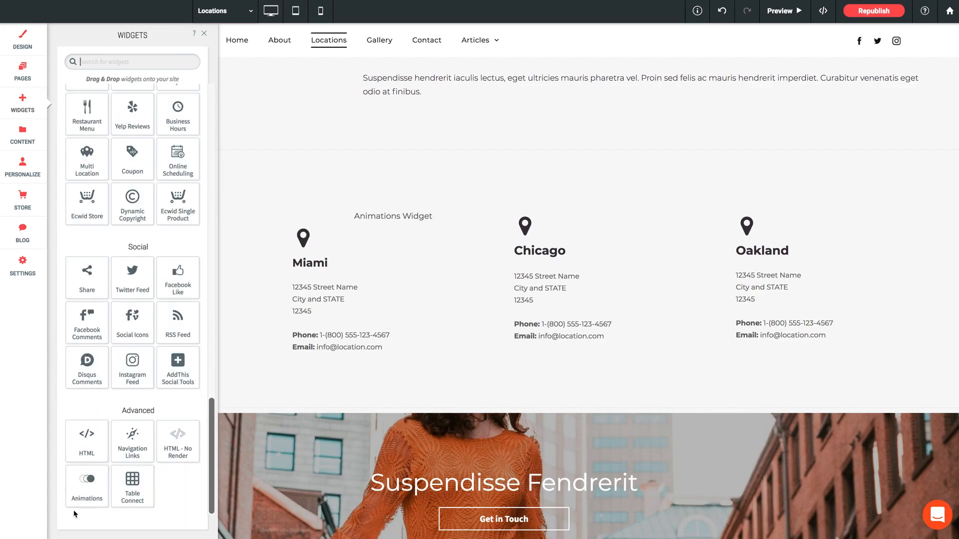
drag(85, 487, 525, 217)
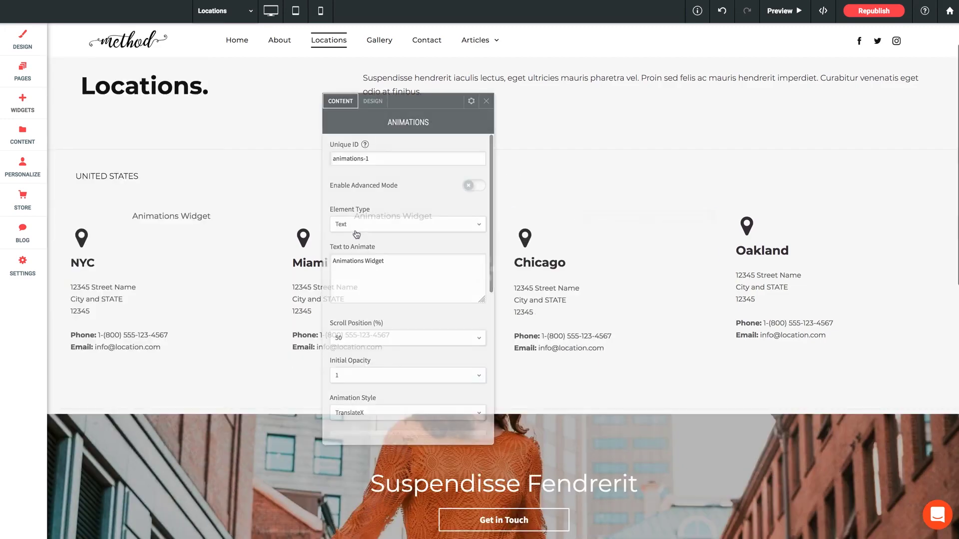
click(490, 100)
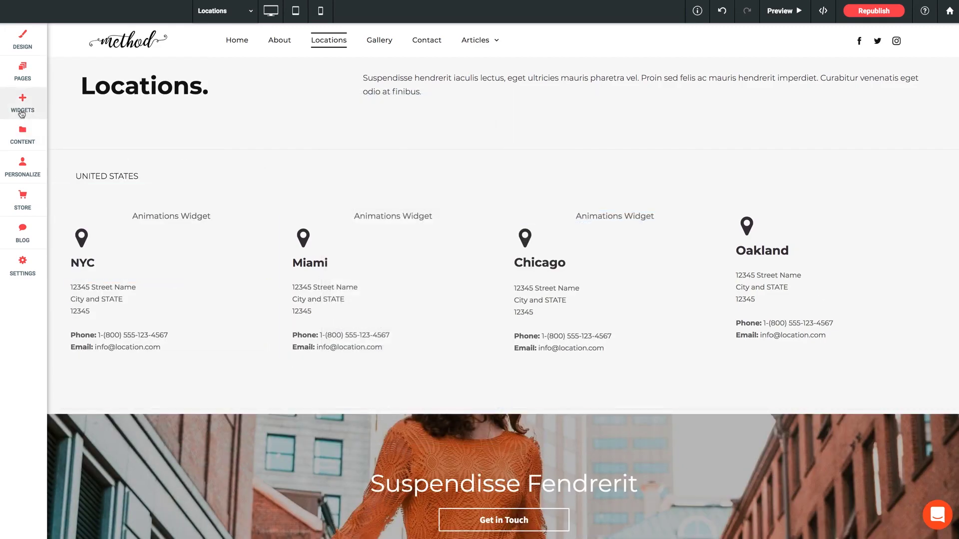
Place an Animations widget above Oakland, then bring up the NYC widget's settings.
click(22, 104)
scroll(88, 412, down, 10)
drag(86, 493, 750, 214)
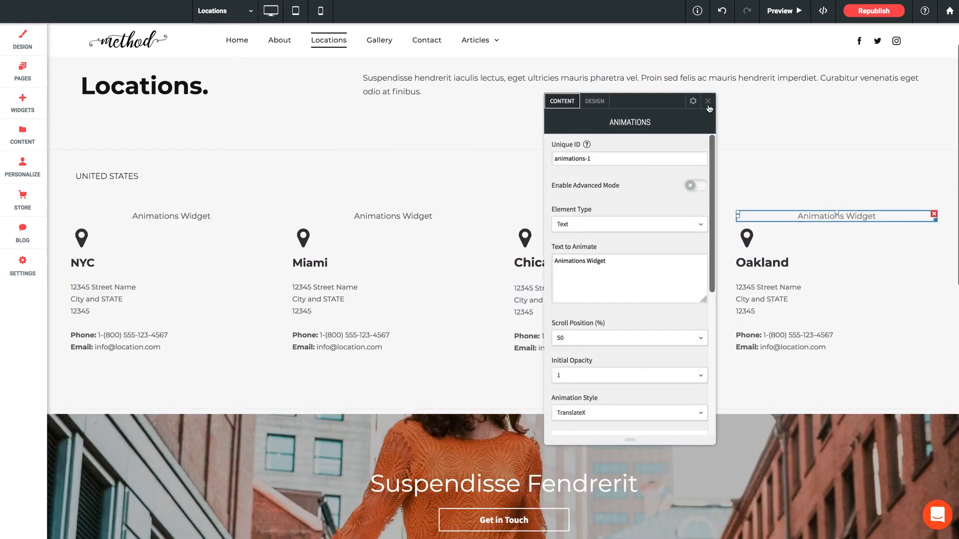
click(707, 100)
click(183, 220)
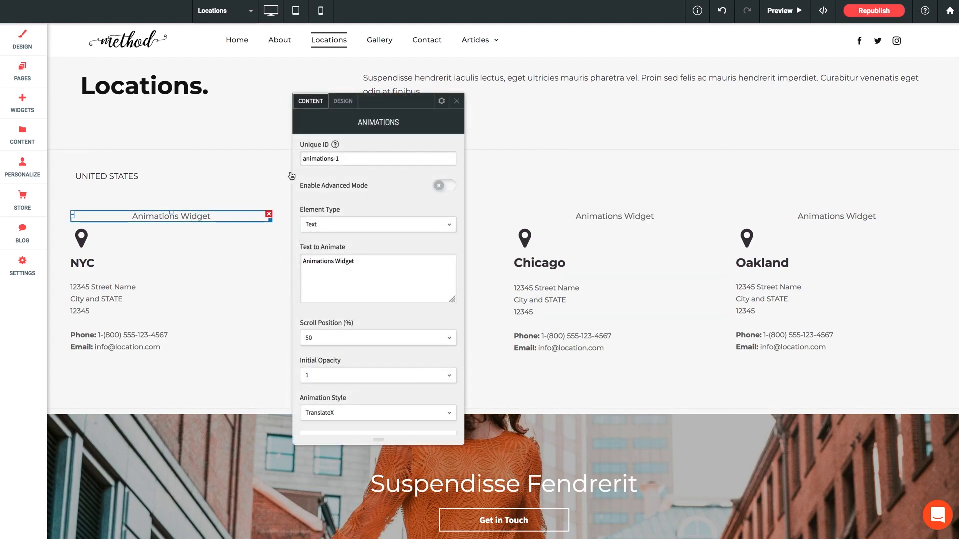
Set the NYC animation to advanced mode, class animateicon1, Rotate style, Stage 1 value 360.
click(439, 186)
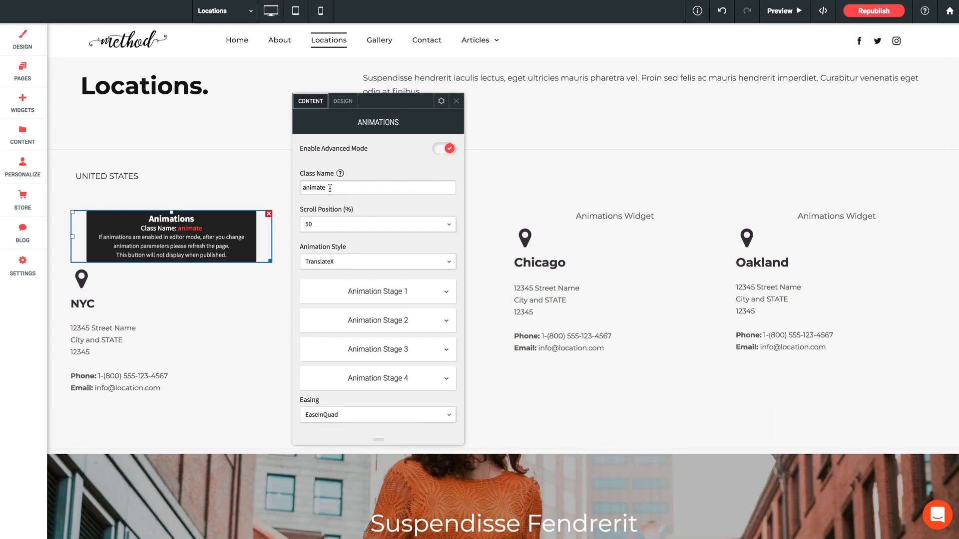
drag(329, 189, 295, 192)
text(animateicon1)
click(349, 264)
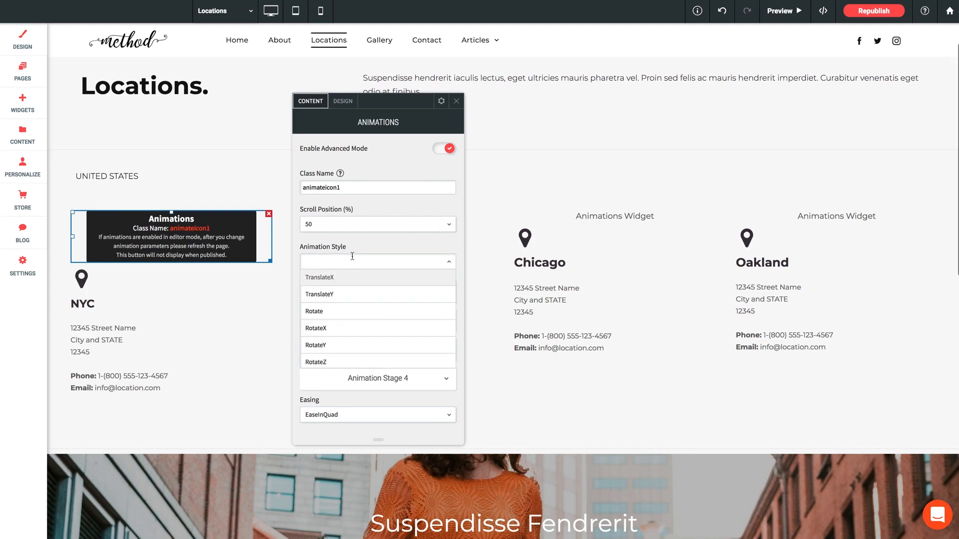
click(319, 311)
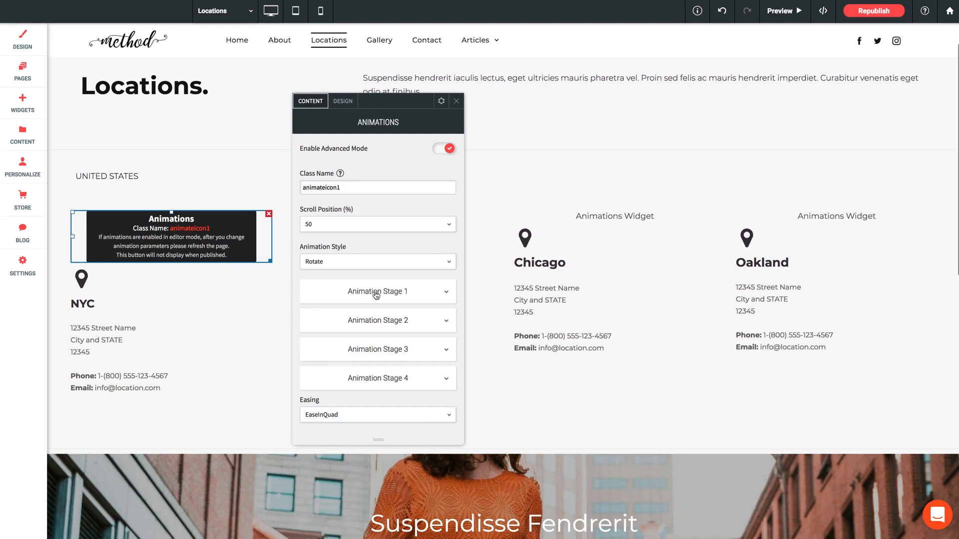
click(408, 294)
drag(327, 325, 303, 329)
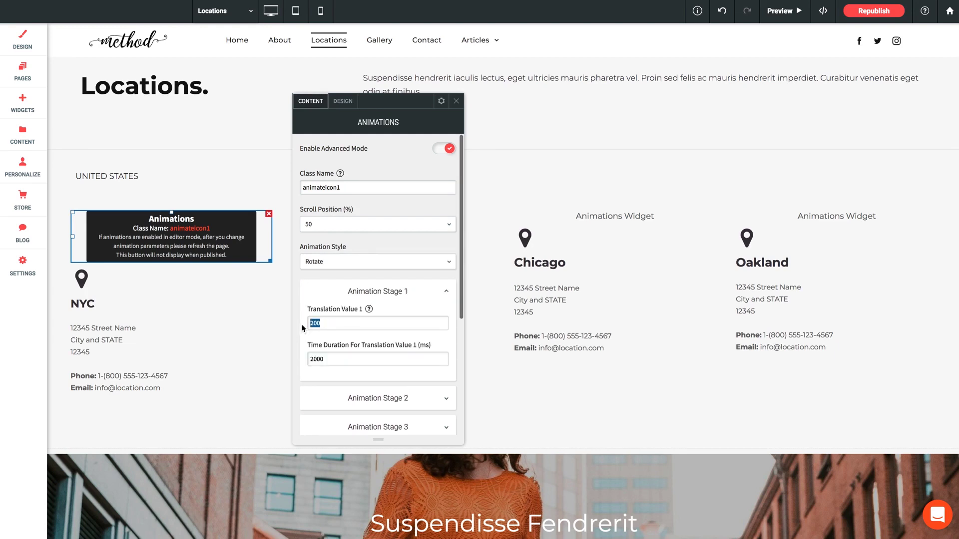
text(360)
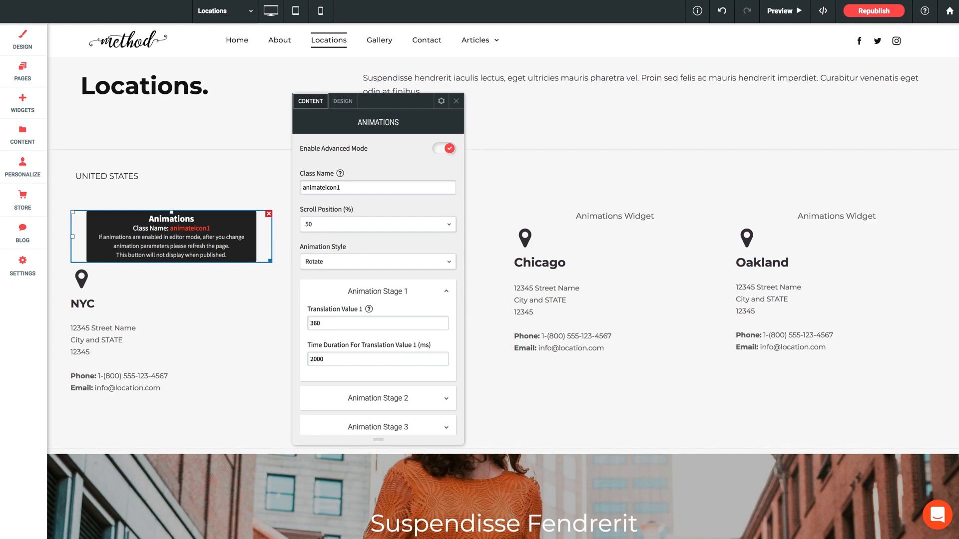
click(457, 101)
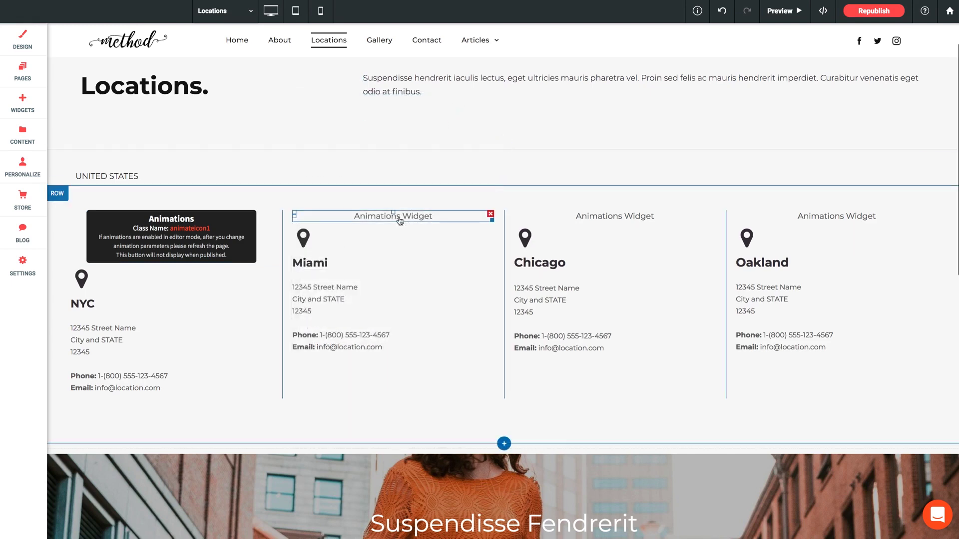
Set the Miami animation to advanced mode, class animateicon2, Rotate style, Stage 1 value 360.
click(409, 220)
click(254, 185)
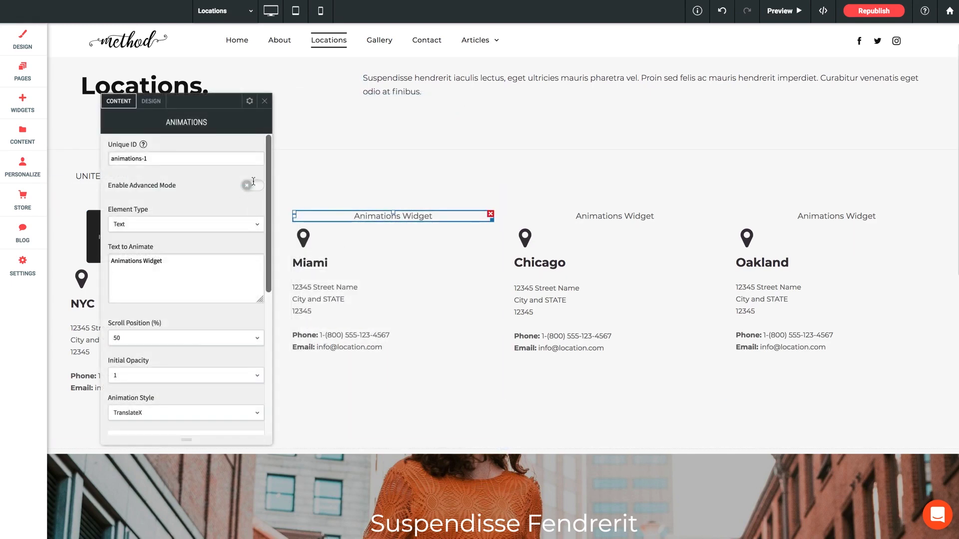
drag(146, 187, 96, 189)
text(animateicon1)
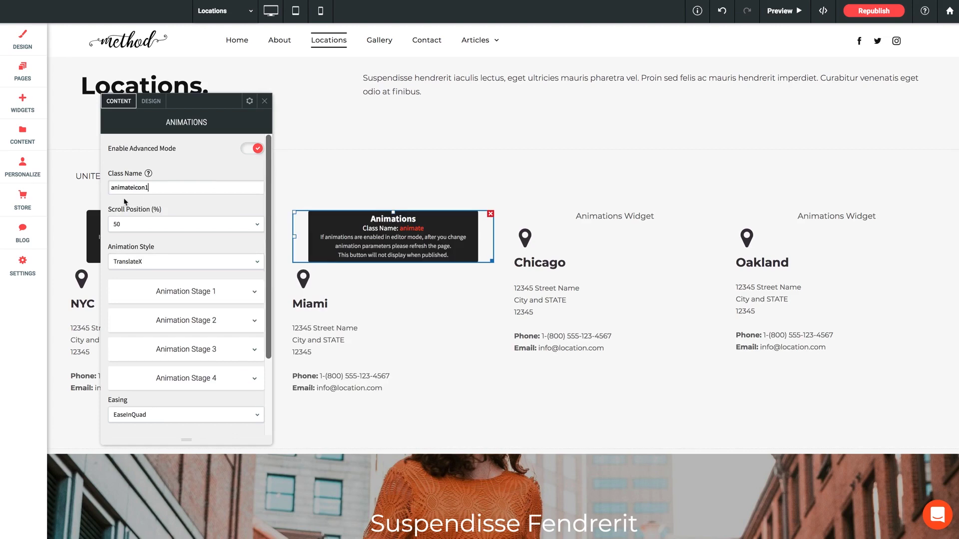
key(BackSpace)
text(2)
click(150, 258)
click(129, 313)
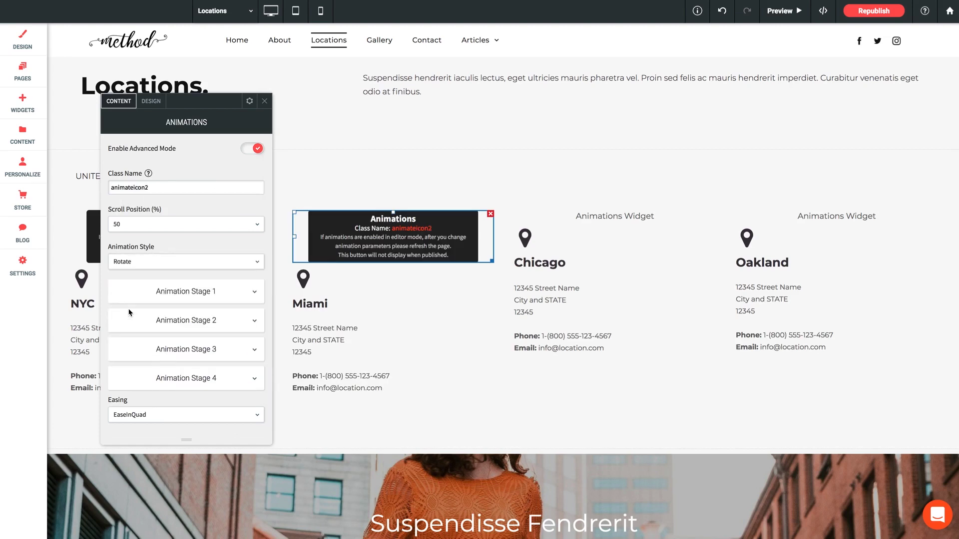
click(180, 295)
click(145, 324)
text(3)
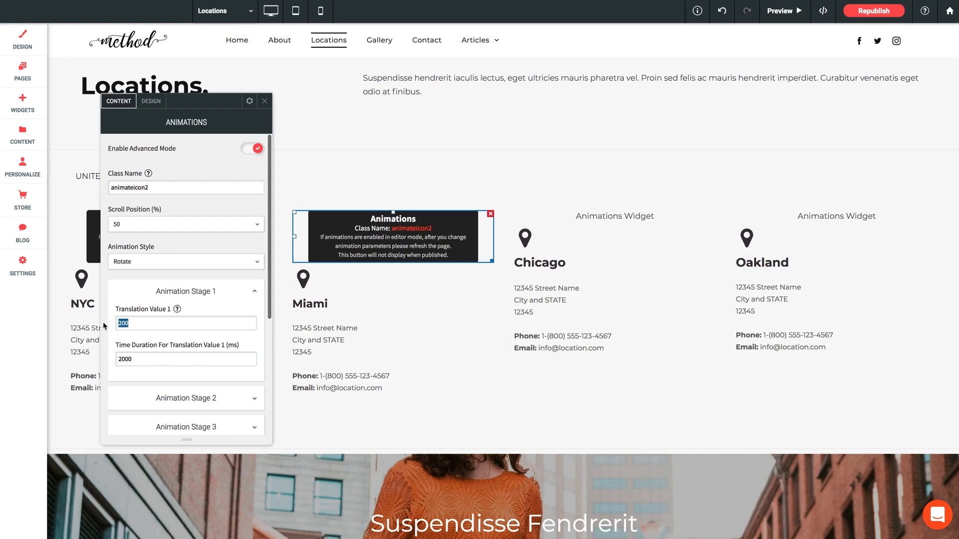
text(60)
click(268, 101)
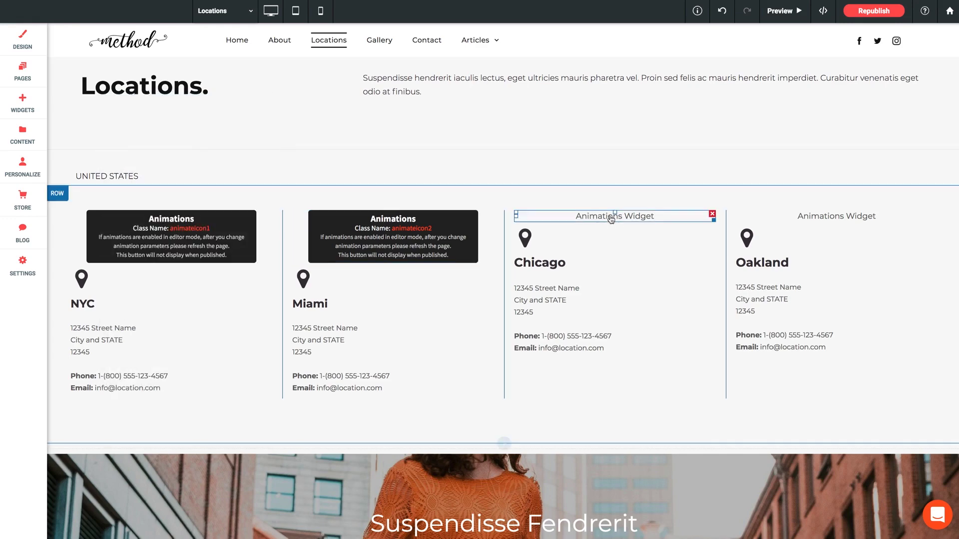
Switch the Chicago animation to advanced mode with class animateicon3 and Rotate style.
click(608, 218)
click(469, 185)
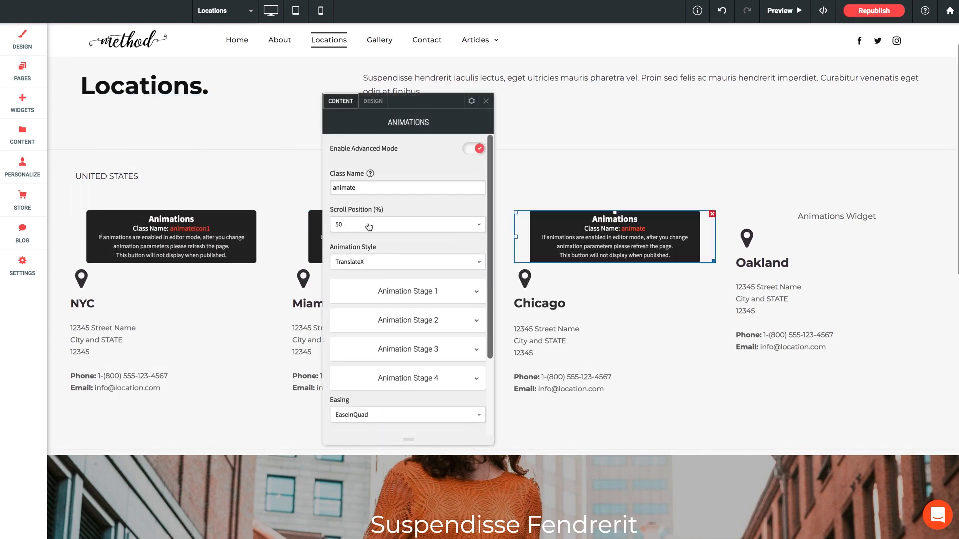
drag(368, 187, 318, 188)
text(animateicon1)
key(BackSpace)
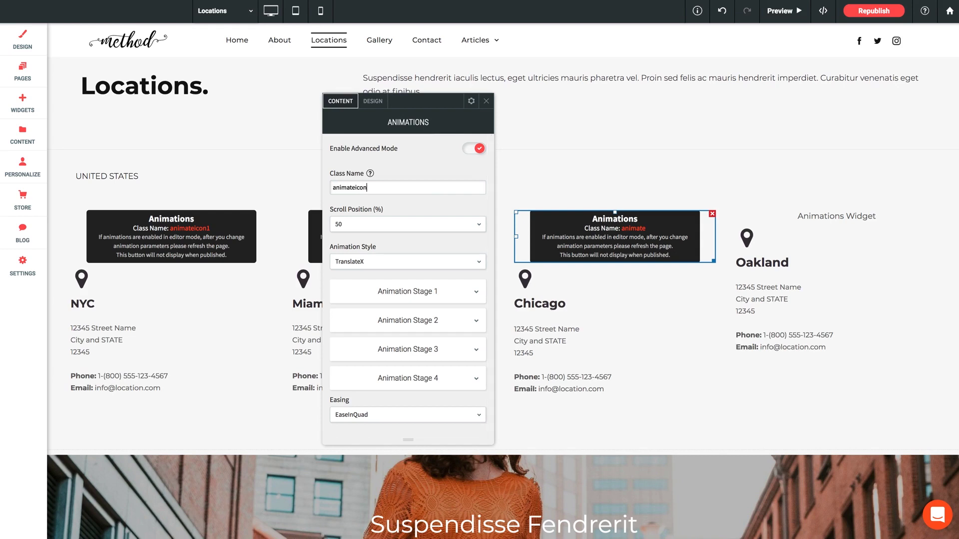
text(3)
click(360, 259)
click(355, 313)
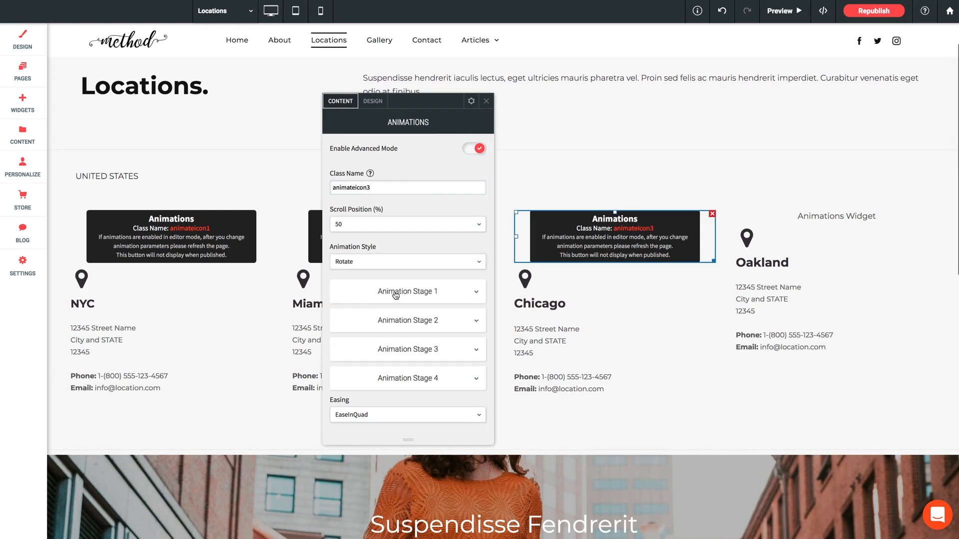
click(395, 292)
click(349, 323)
Finish Chicago's Stage 1 value of 360, then give Oakland advanced mode with class animateicon4.
text(360)
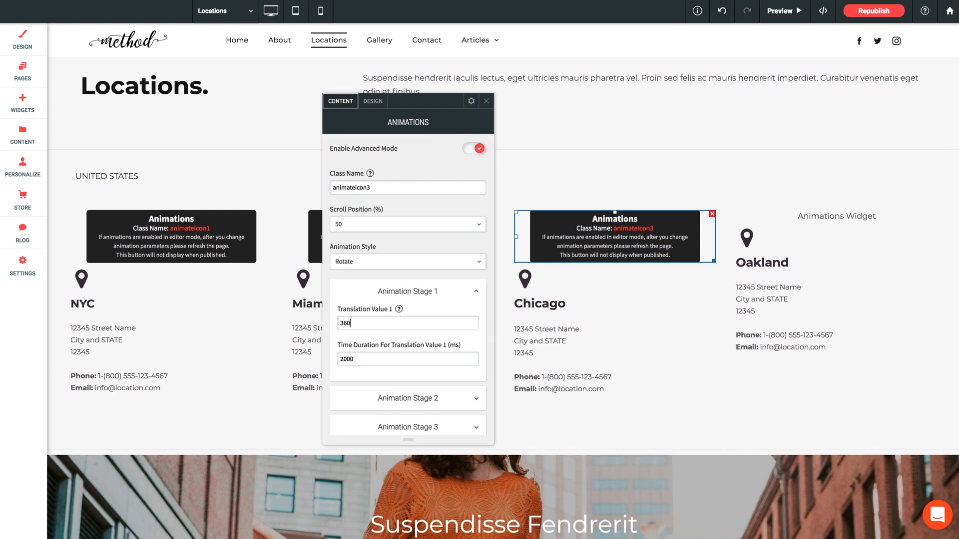
click(486, 101)
click(760, 218)
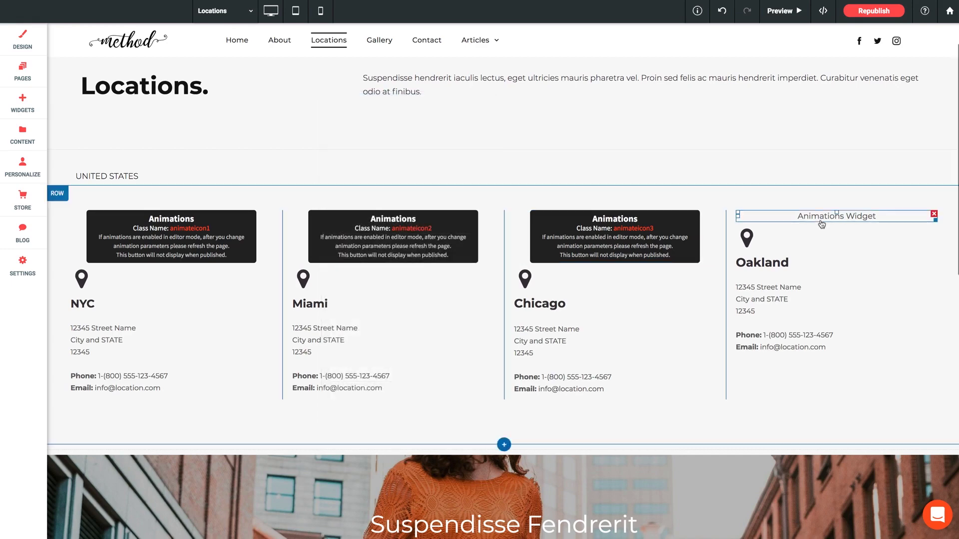
click(692, 185)
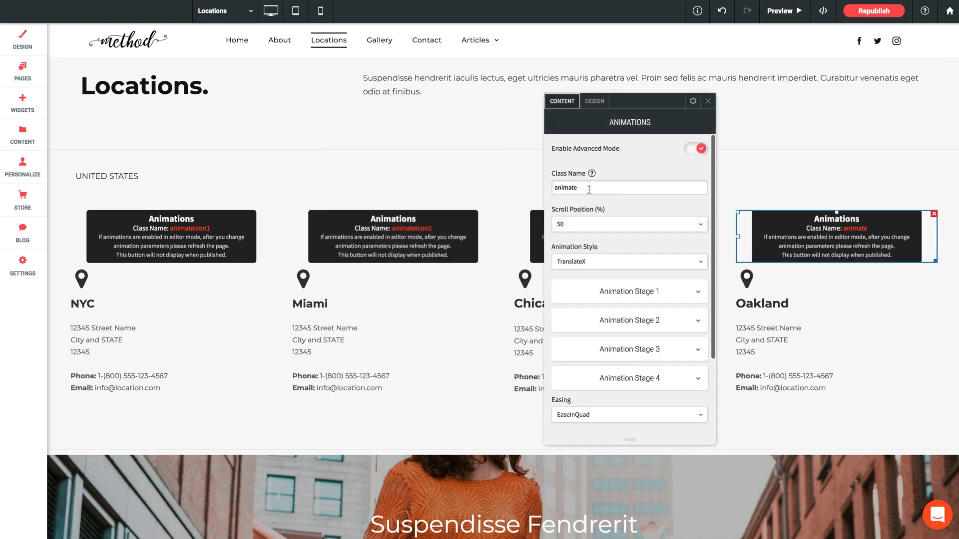
drag(579, 187, 545, 190)
text(animateicon1)
key(BackSpace)
text(4)
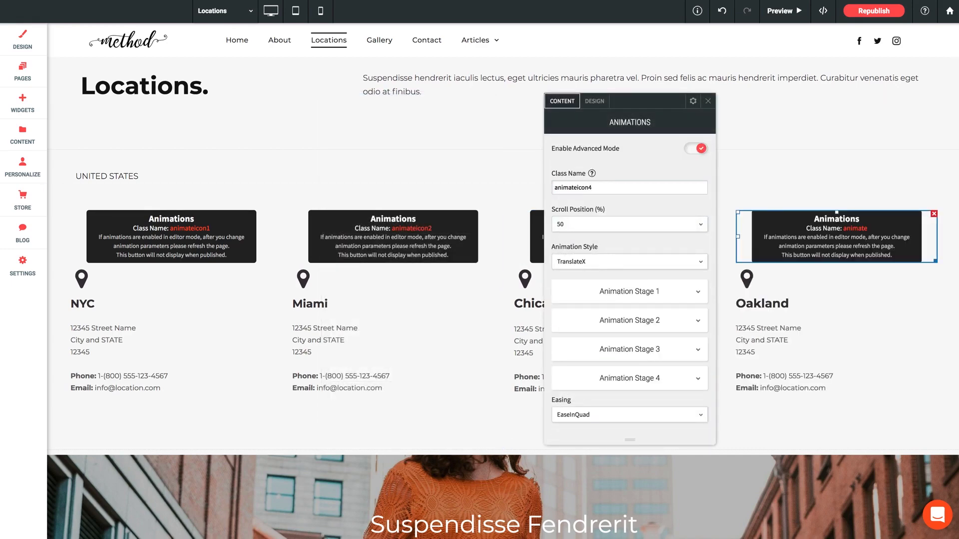
Set Oakland's animation style to Rotate with a Stage 1 value of 360.
click(593, 263)
click(604, 301)
click(605, 298)
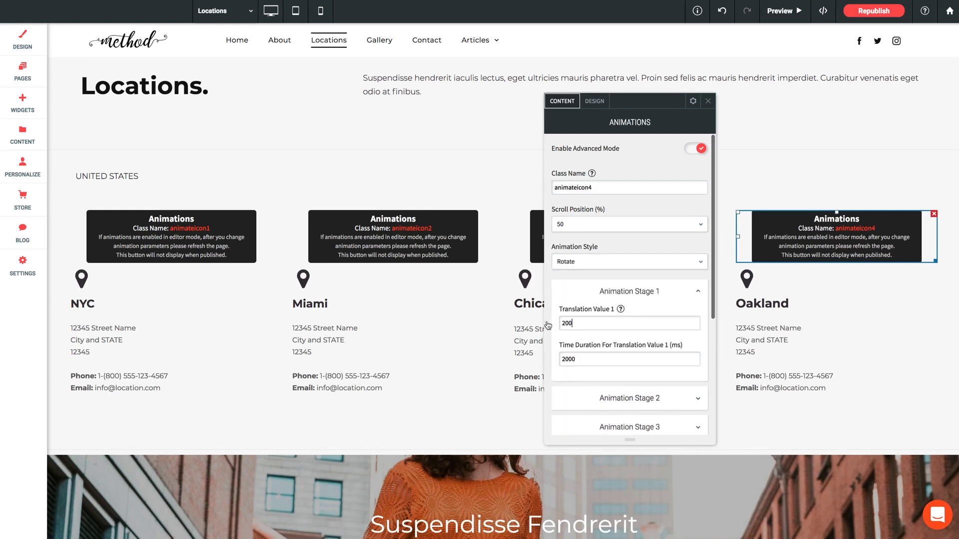
key(ctrl+a)
text(360)
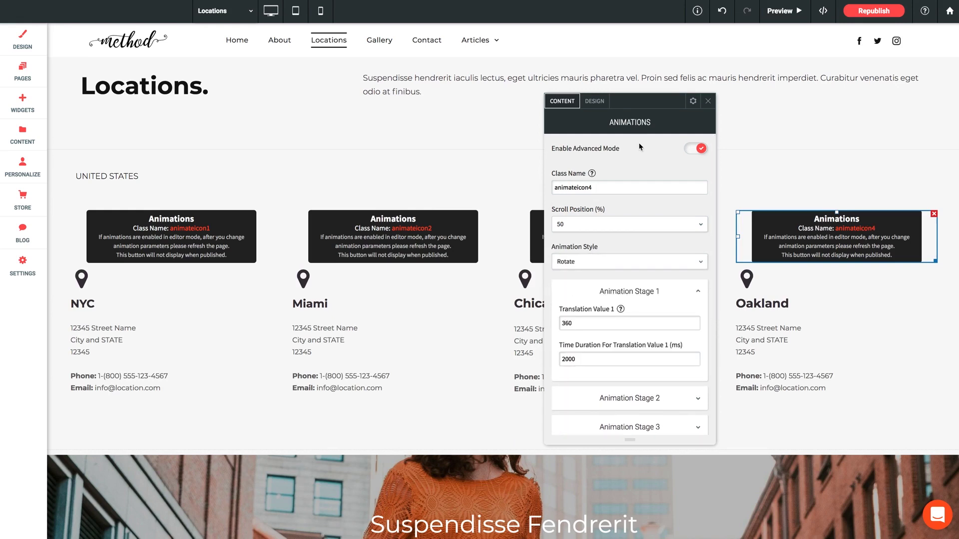
scroll(605, 311, down, 3)
scroll(605, 310, up, 3)
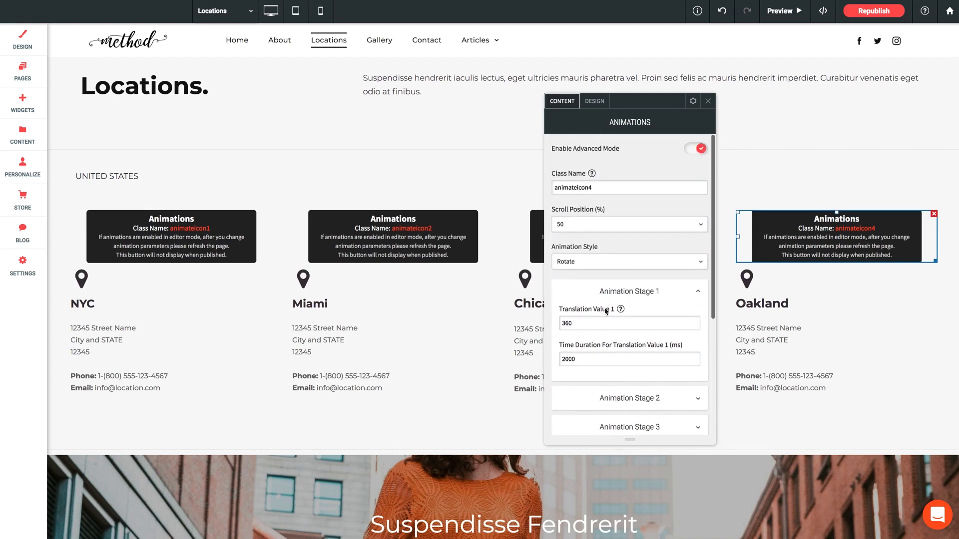
click(707, 102)
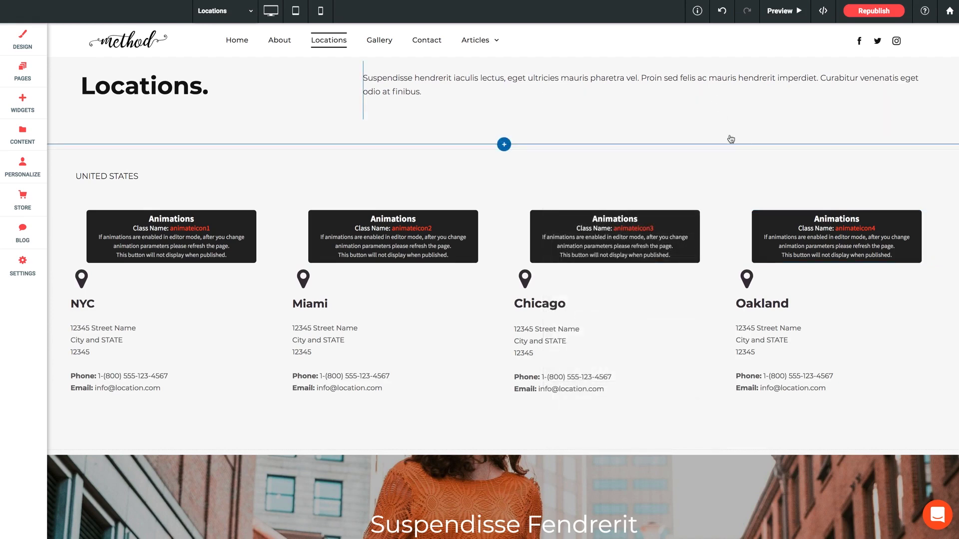
Republish the site and view the live Locations page with its spinning pin icons.
click(869, 11)
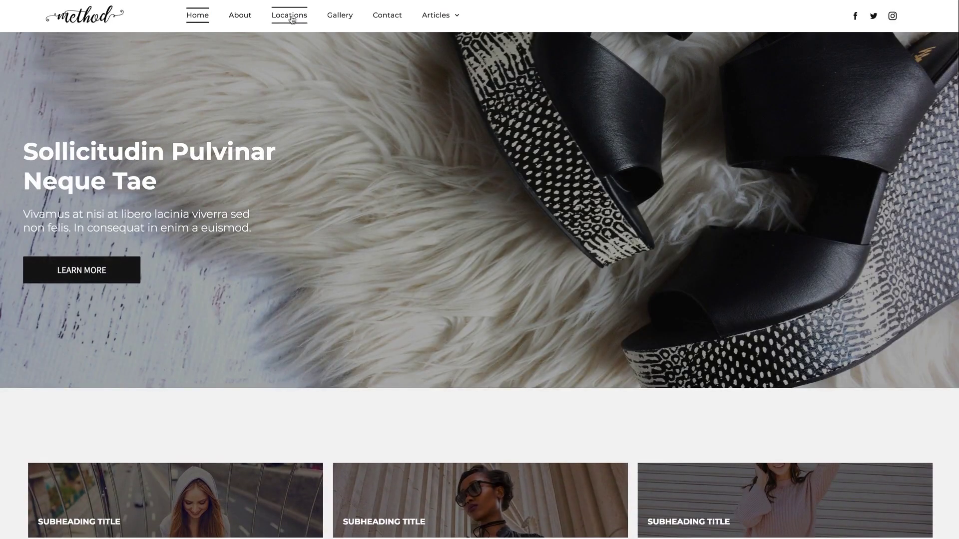
click(289, 15)
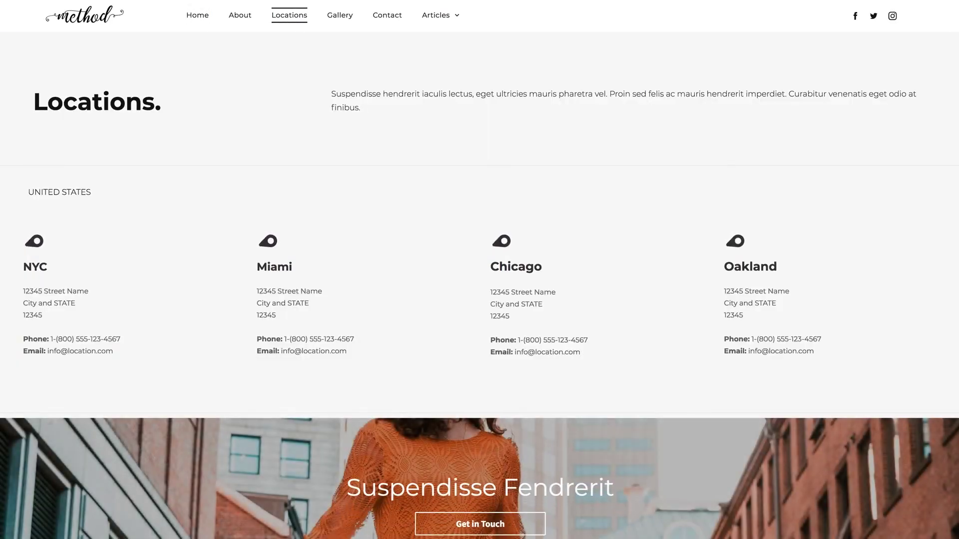